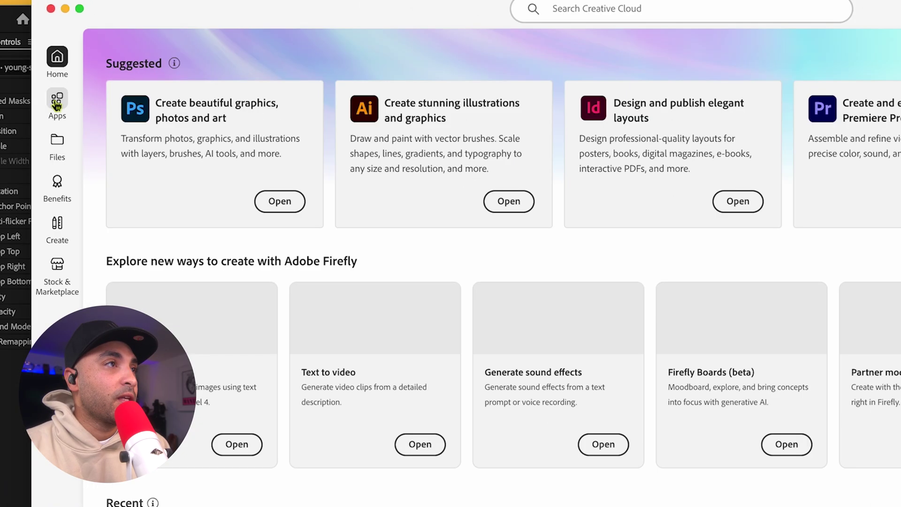
# - List Creative Cloud's Beta apps to find Premiere Pro (Beta), then scrub the break-dancer sequence
pyautogui.click(80, 62)
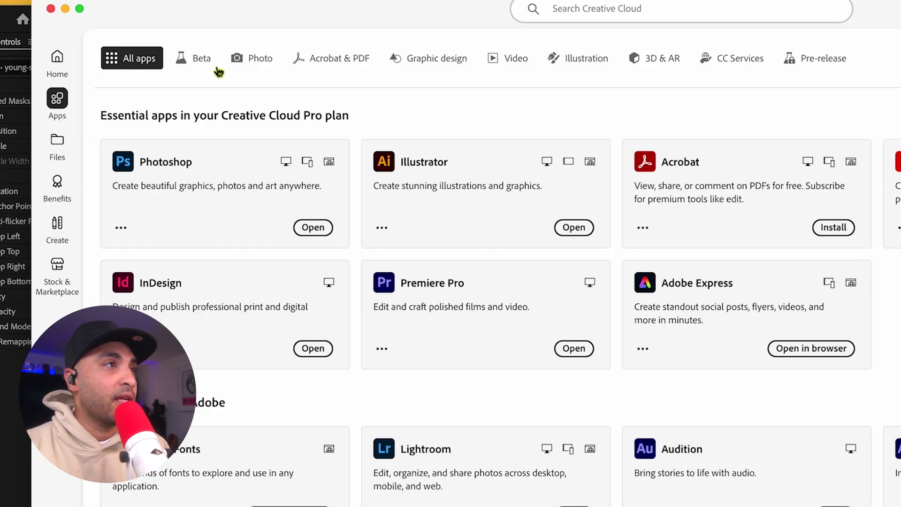
pyautogui.click(199, 67)
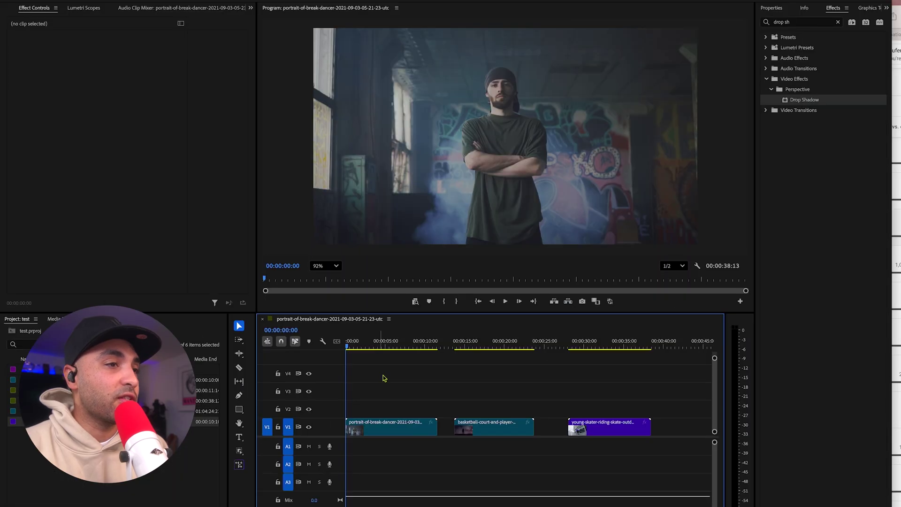
pyautogui.moveTo(382, 392); pyautogui.dragTo(463, 409)
pyautogui.moveTo(425, 346); pyautogui.dragTo(359, 371)
# - From the first frame, mask the break dancer with the Object Mask Tool and track it forward
pyautogui.click(347, 342)
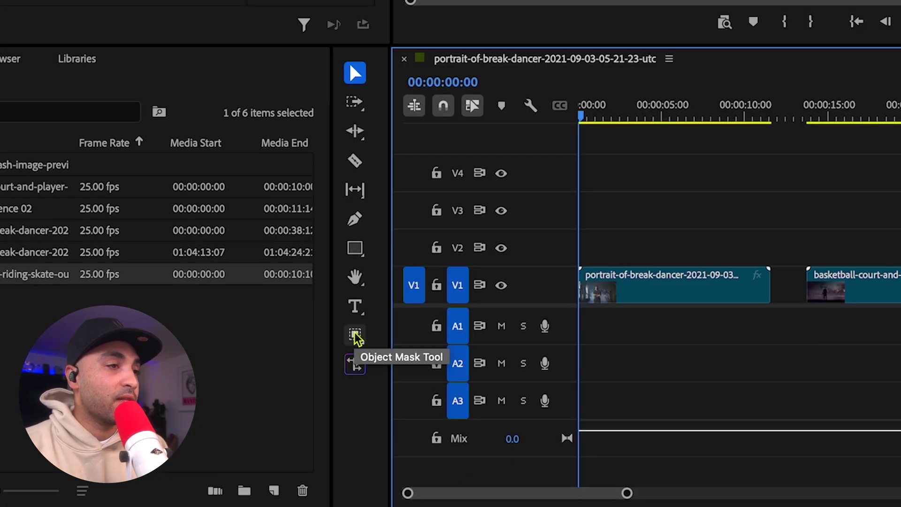
pyautogui.click(355, 336)
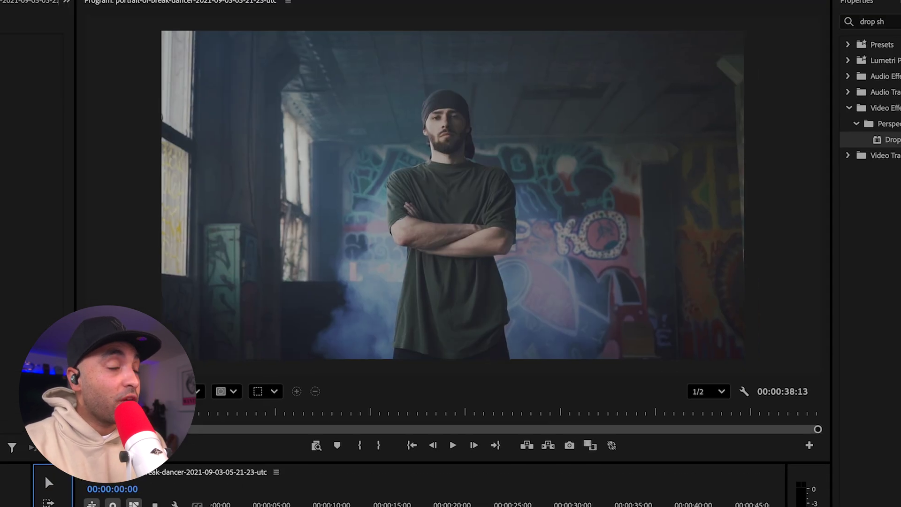
pyautogui.click(301, 502)
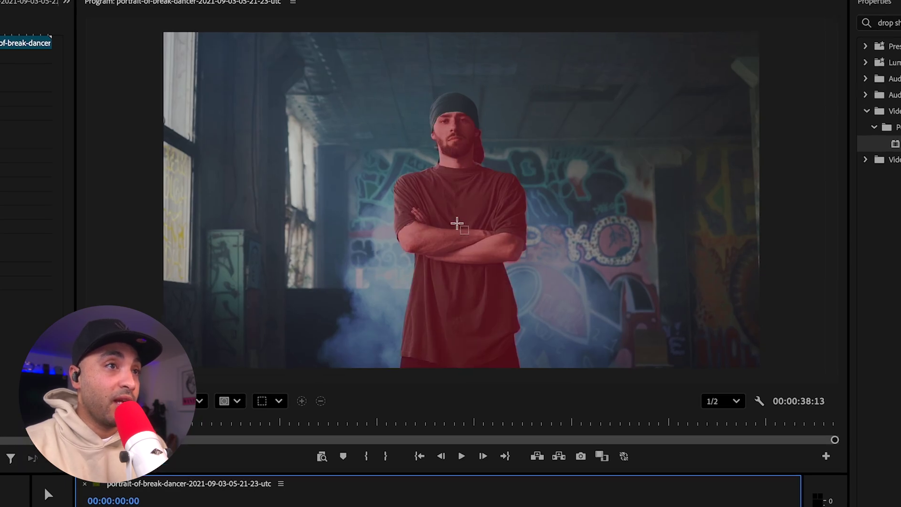
pyautogui.click(458, 223)
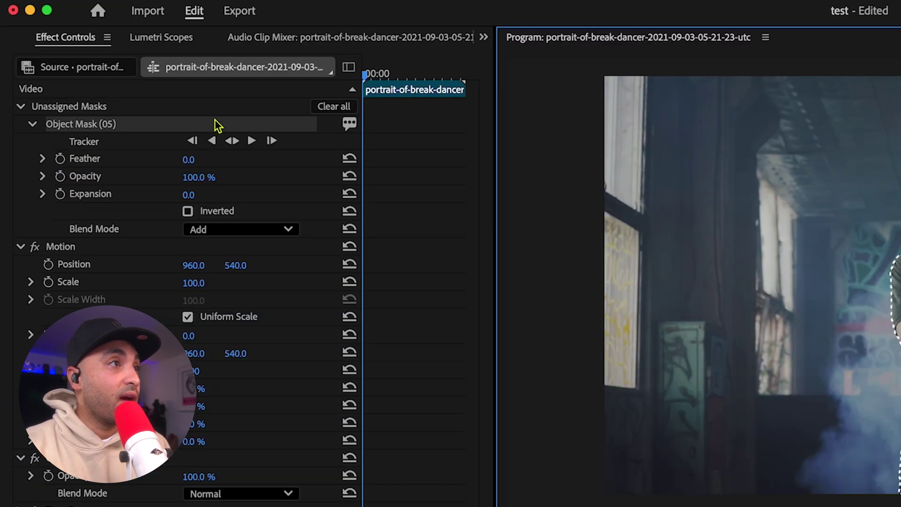
pyautogui.click(252, 140)
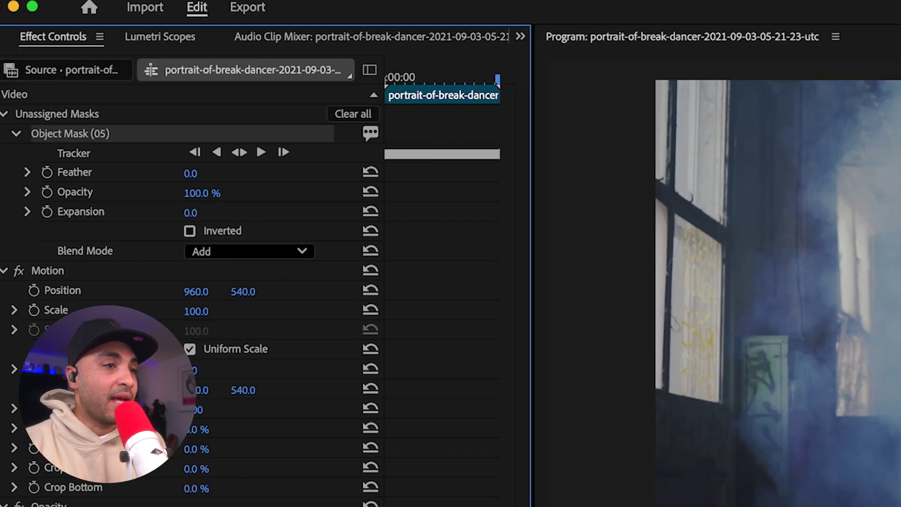
pyautogui.press('j')
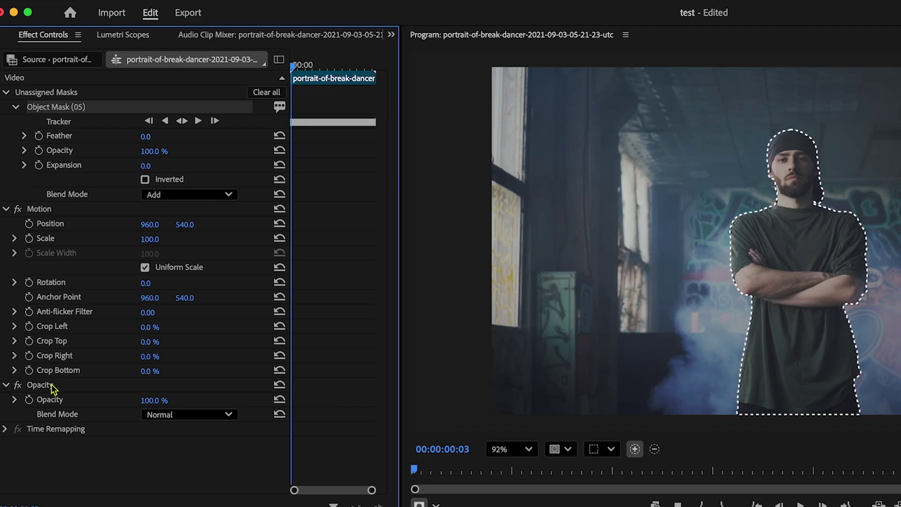
# - Apply the mask to Opacity, duplicate the clip, remove the original's mask, and move the copy to V3
pyautogui.moveTo(53, 389); pyautogui.dragTo(30, 393)
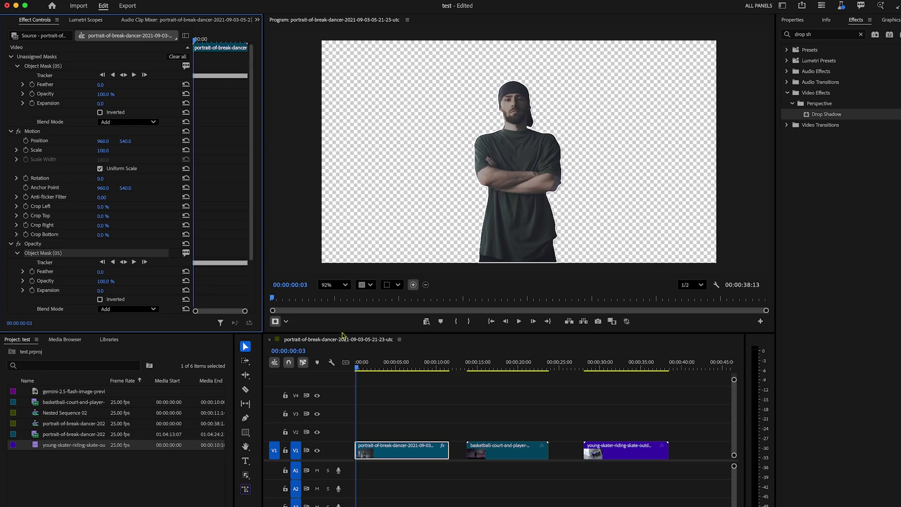
pyautogui.click(385, 412)
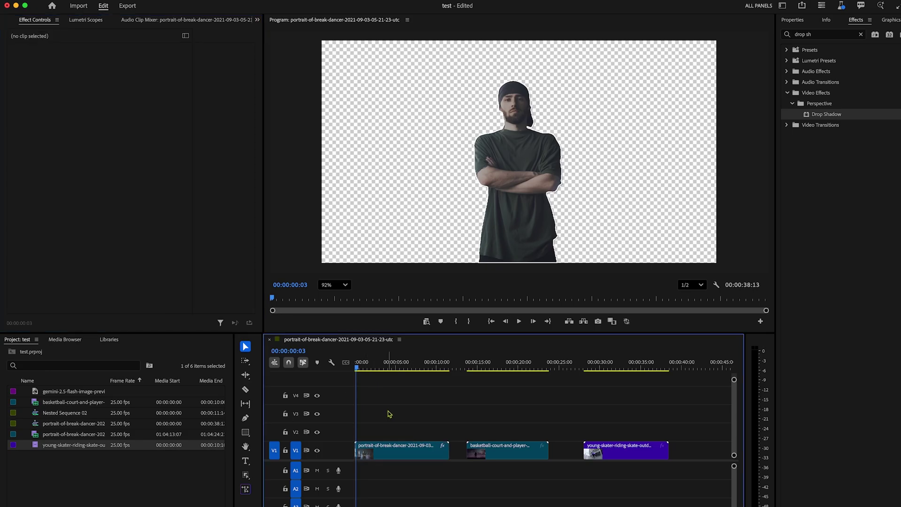
pyautogui.moveTo(386, 449); pyautogui.dragTo(398, 431)
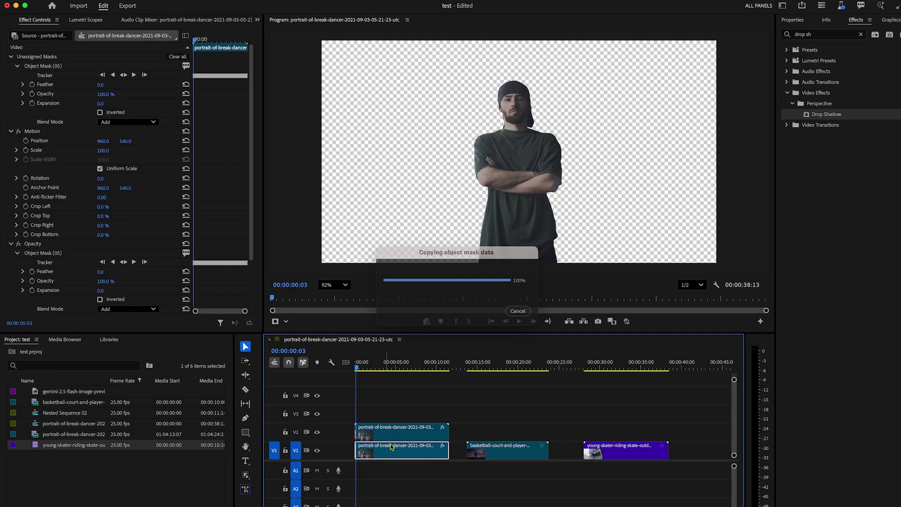
pyautogui.click(65, 253)
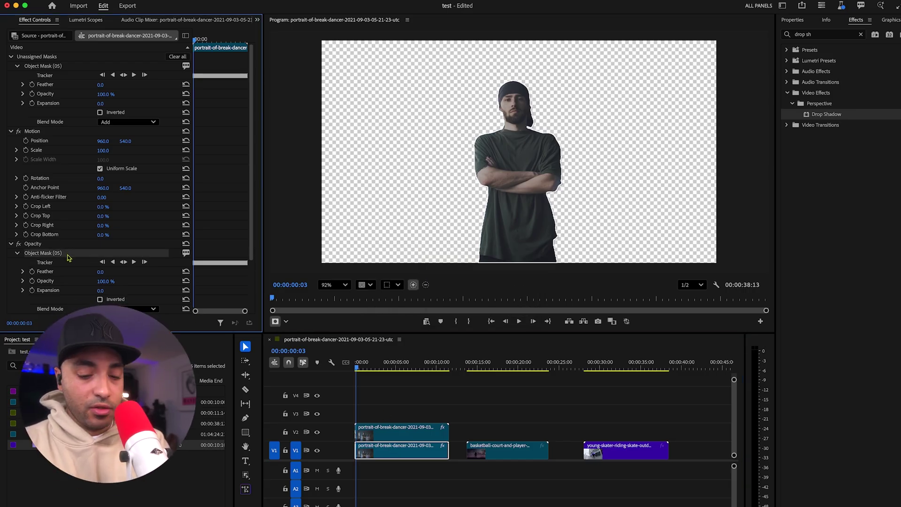
pyautogui.press('Delete')
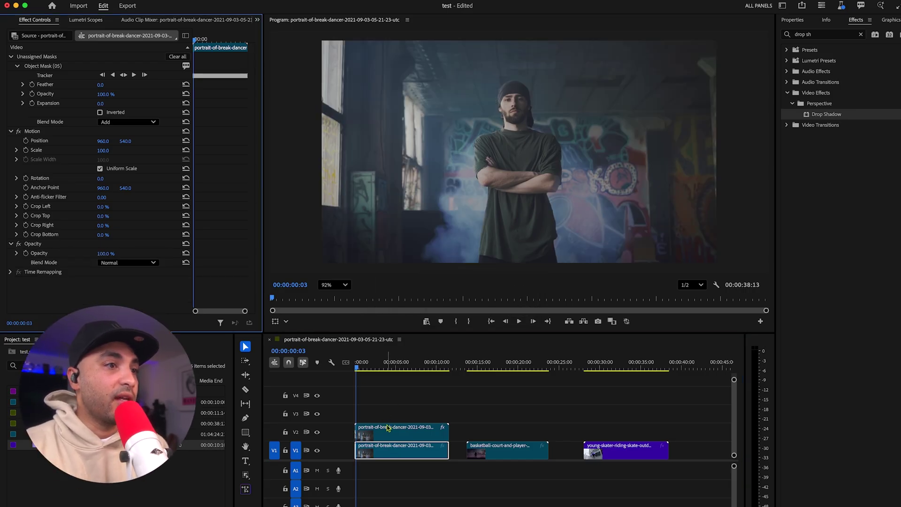
pyautogui.moveTo(387, 428); pyautogui.dragTo(388, 409)
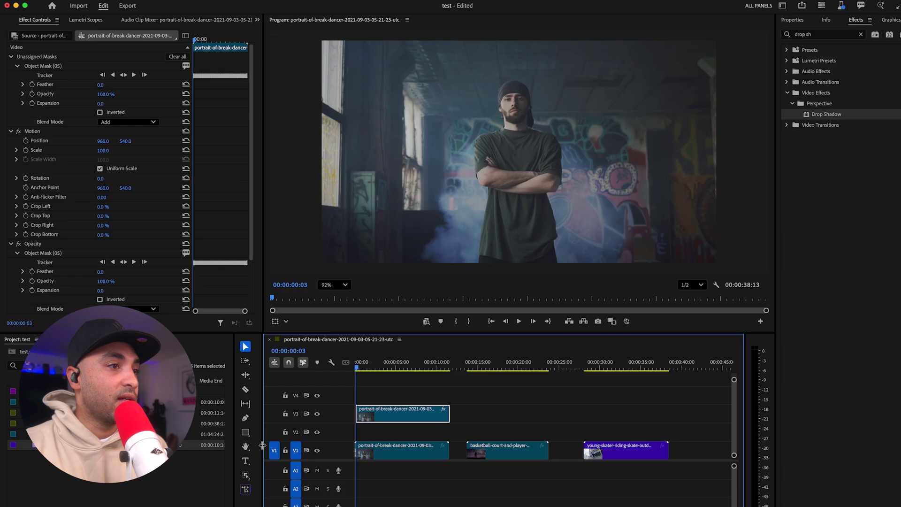
# - Write a large 'BIG TEXT' title and move it to V2 behind the dancer
pyautogui.click(245, 461)
pyautogui.click(455, 158)
pyautogui.write('BIG TEXT')
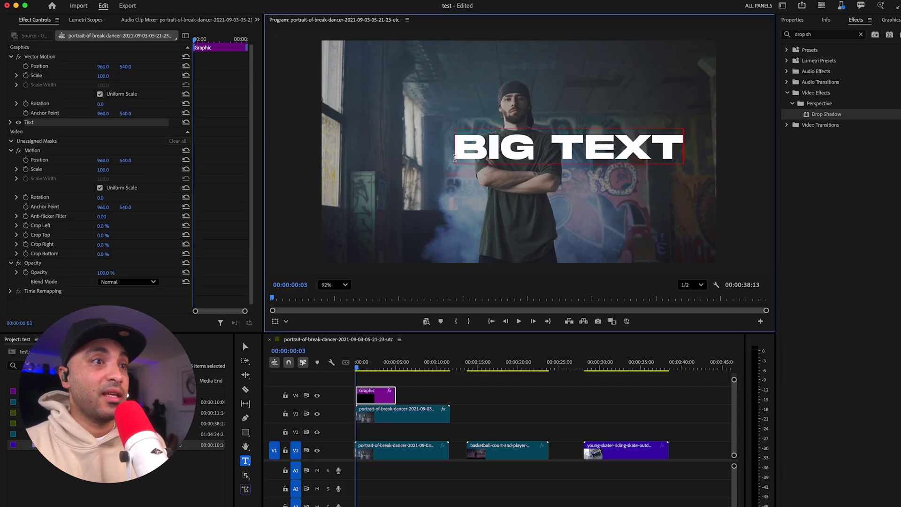
pyautogui.press('Escape')
pyautogui.press('v')
pyautogui.moveTo(376, 395); pyautogui.dragTo(446, 428)
# - Keyframe the title's Position at the start and a later frame so it drifts, then play it back
pyautogui.click(518, 115)
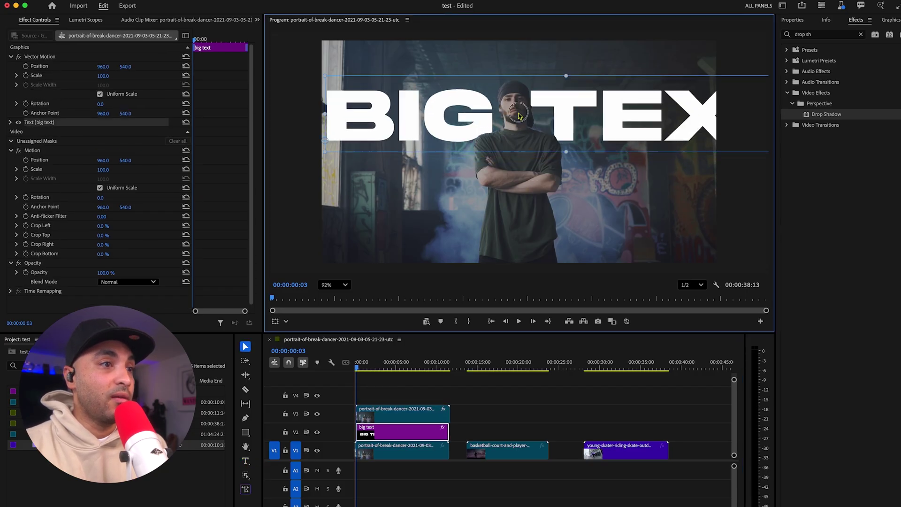
pyautogui.click(393, 380)
pyautogui.press('Home')
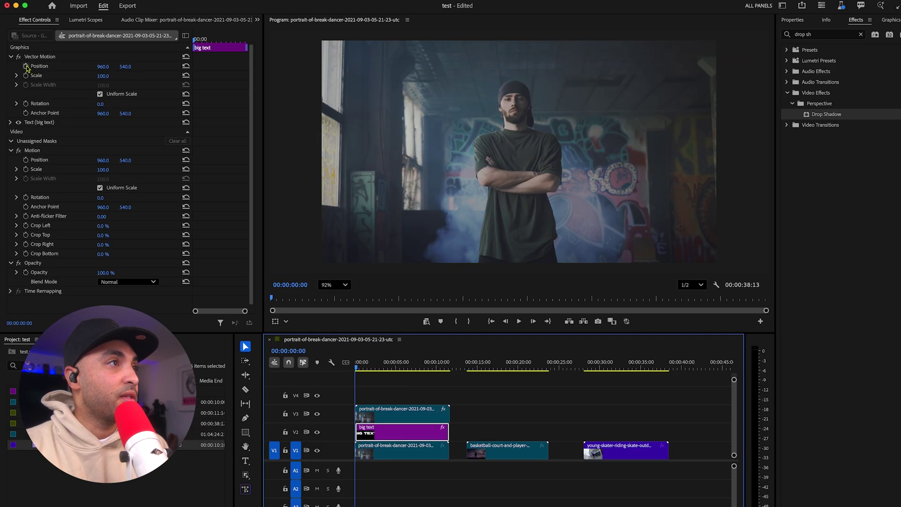
pyautogui.click(26, 66)
pyautogui.click(409, 366)
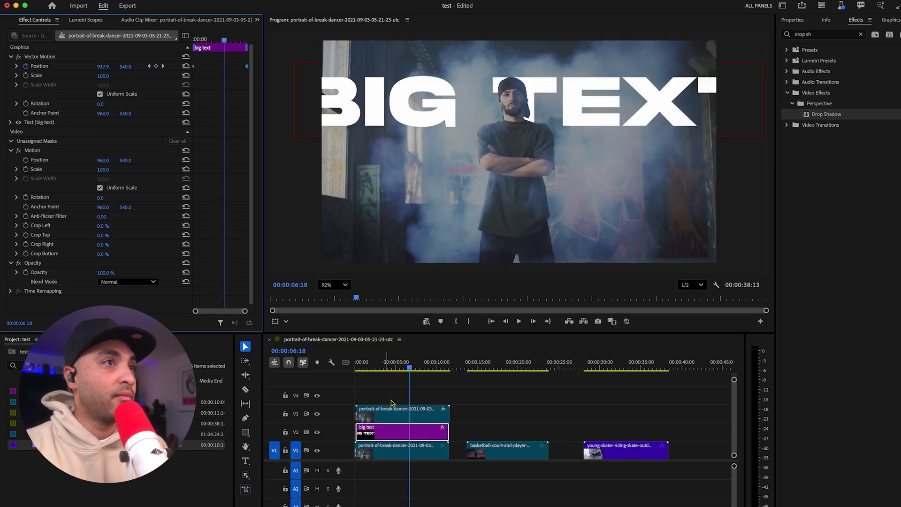
pyautogui.press('Home')
pyautogui.press('space')
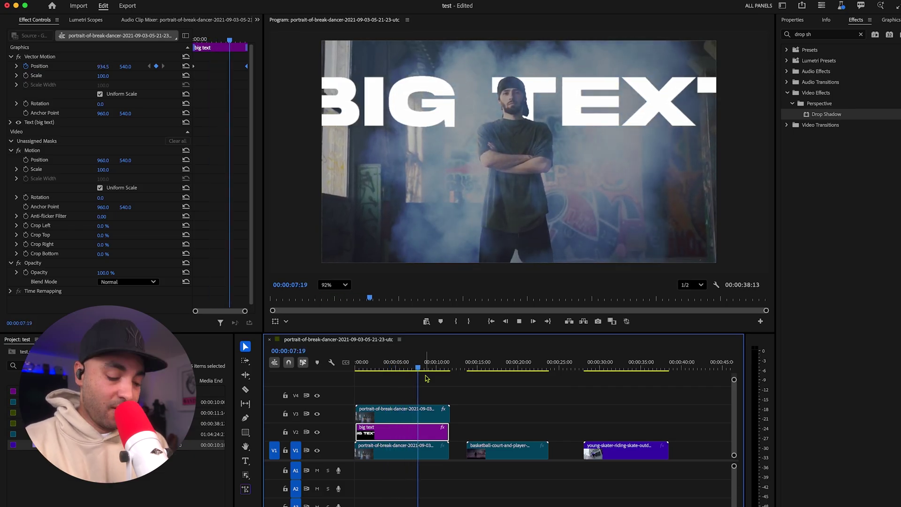
# - Select the basketball-court clip, mask the player with the Object Mask Tool, and track it forward
pyautogui.click(480, 367)
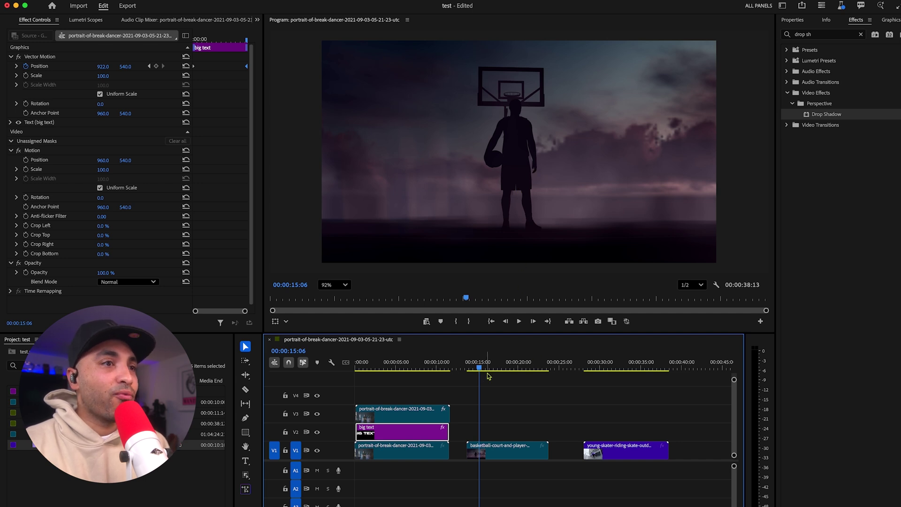
pyautogui.moveTo(488, 368)
pyautogui.mouseDown()
pyautogui.moveTo(516, 364)
pyautogui.moveTo(472, 372)
pyautogui.mouseUp()
pyautogui.click(511, 452)
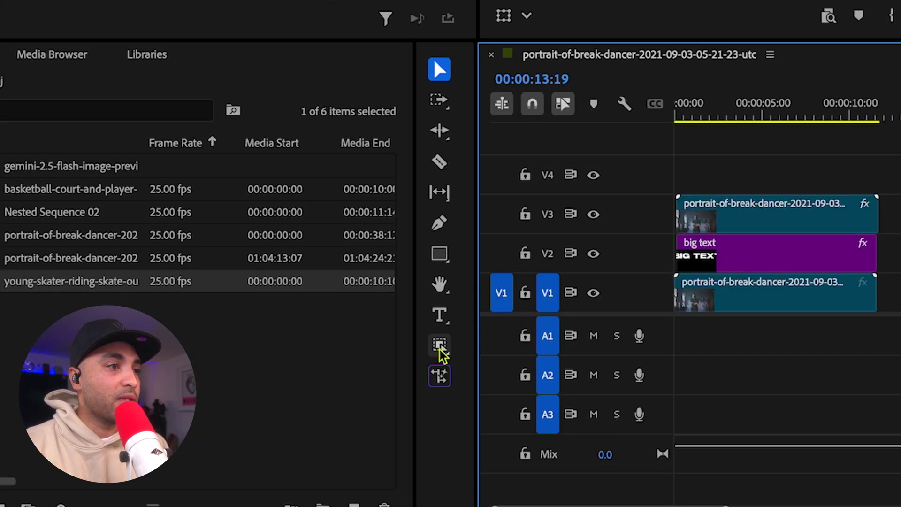
pyautogui.click(245, 475)
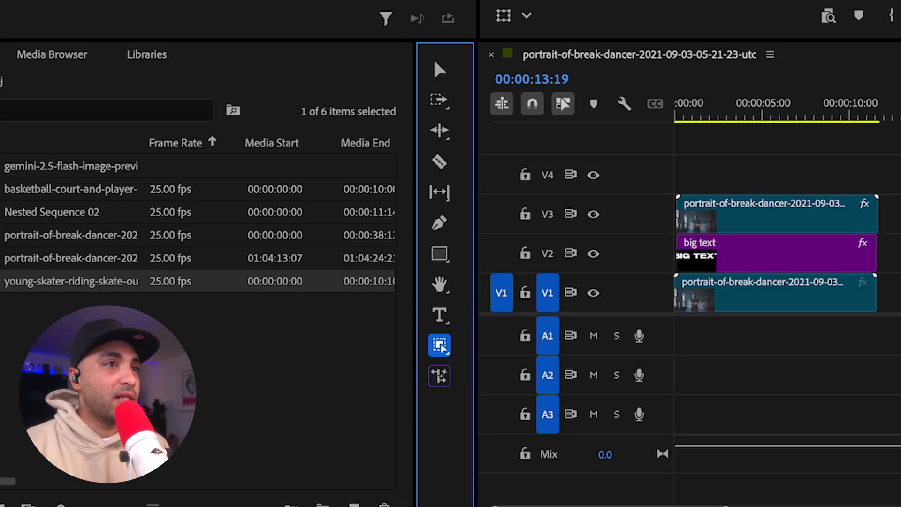
pyautogui.click(465, 189)
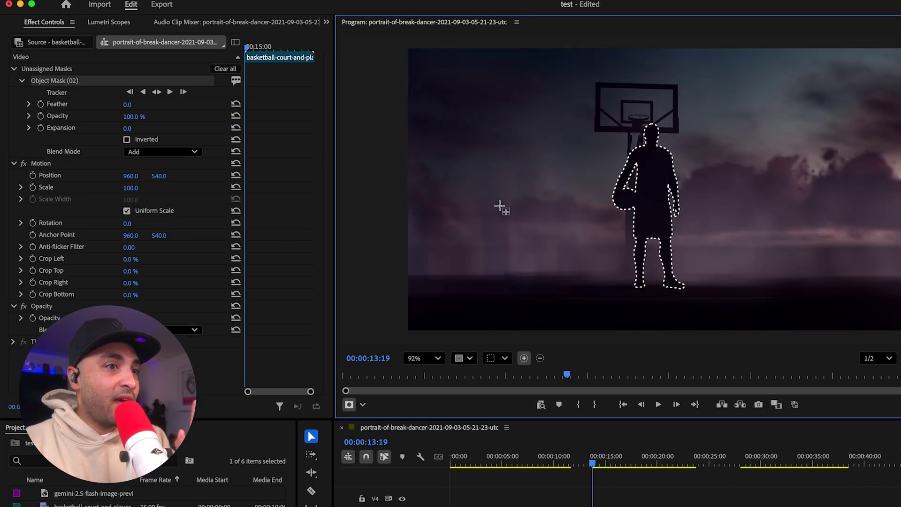
pyautogui.click(171, 92)
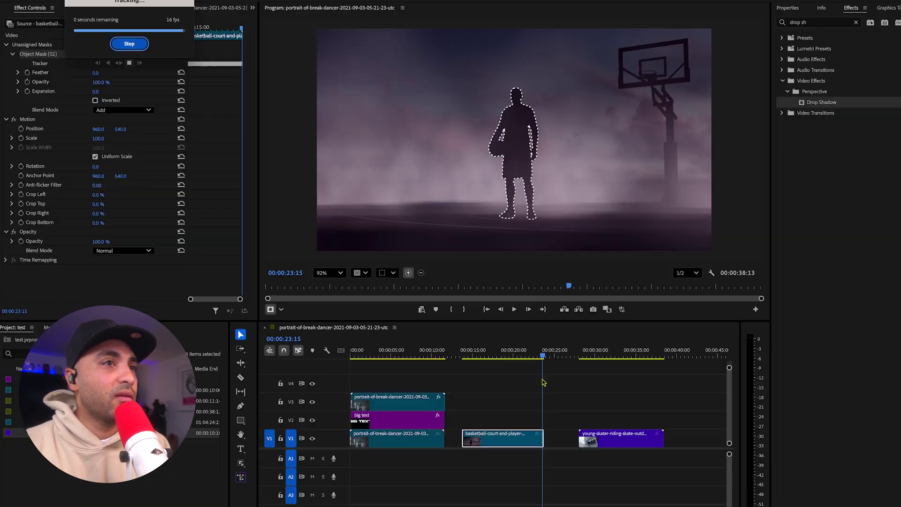
# - Apply the player's mask to Opacity, duplicate the court clip to V3, and delete the original's mask
pyautogui.click(49, 55)
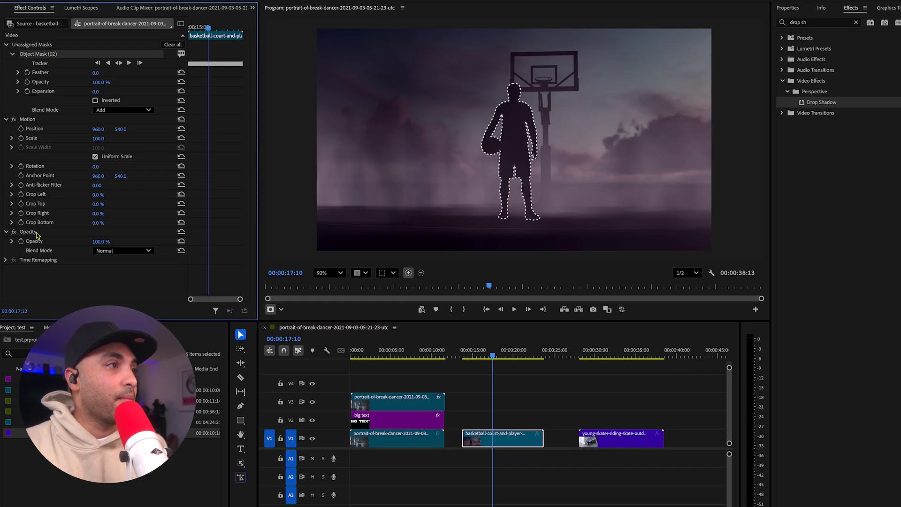
pyautogui.moveTo(36, 234); pyautogui.dragTo(85, 241)
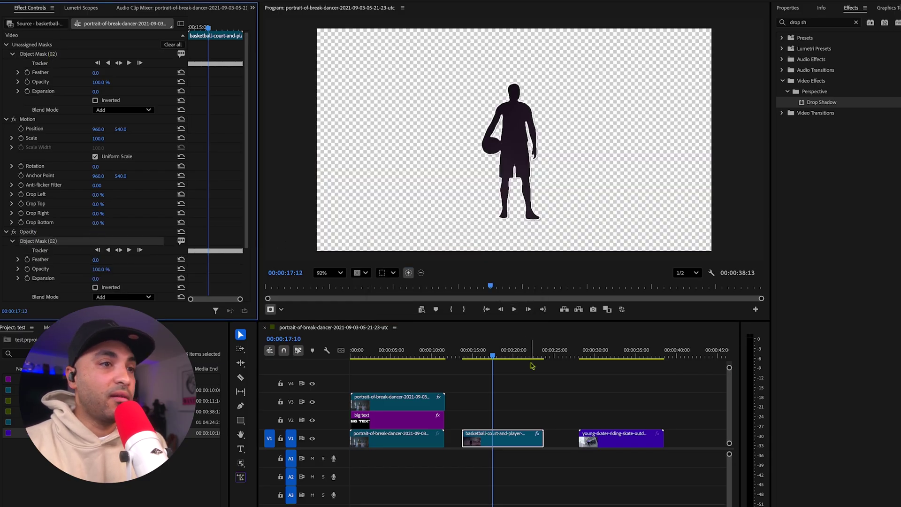
pyautogui.moveTo(502, 434); pyautogui.dragTo(514, 403)
pyautogui.click(54, 241)
pyautogui.press('Delete')
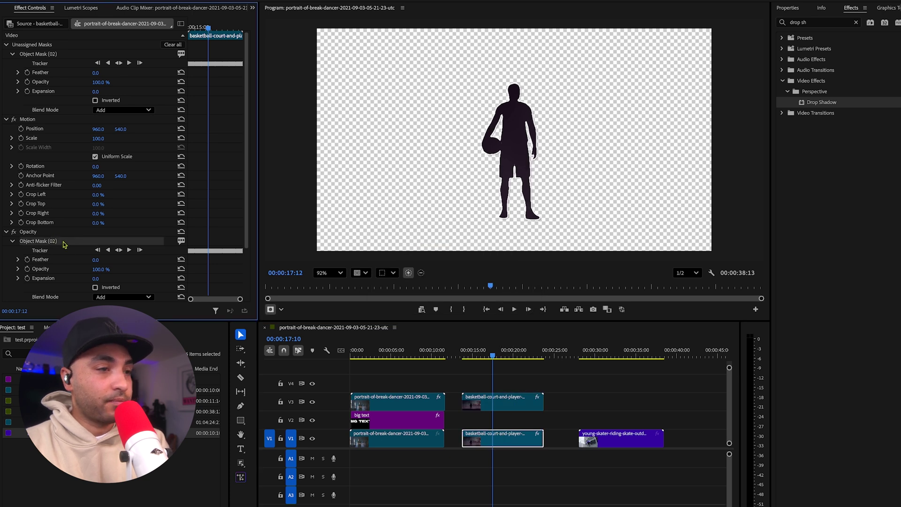
# - Copy the BIG TEXT title behind the player and play back the basketball shot
pyautogui.moveTo(396, 425); pyautogui.dragTo(545, 417)
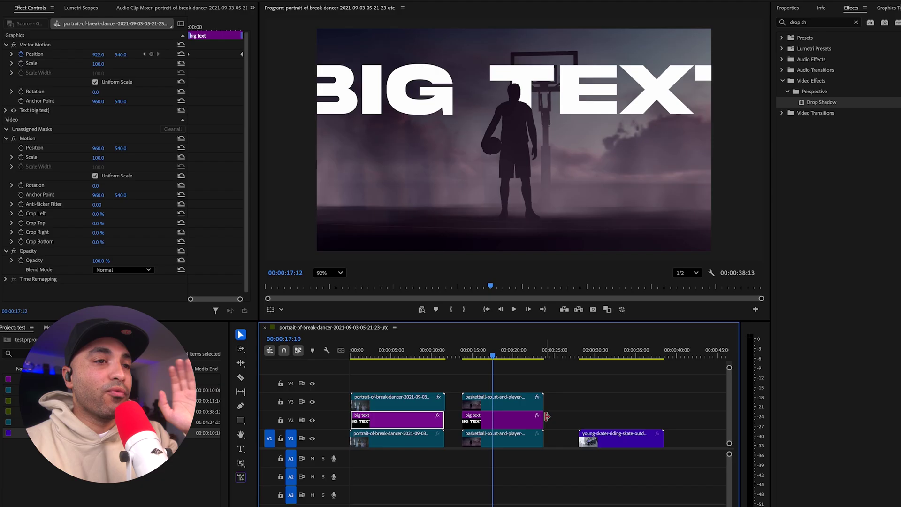
pyautogui.click(506, 416)
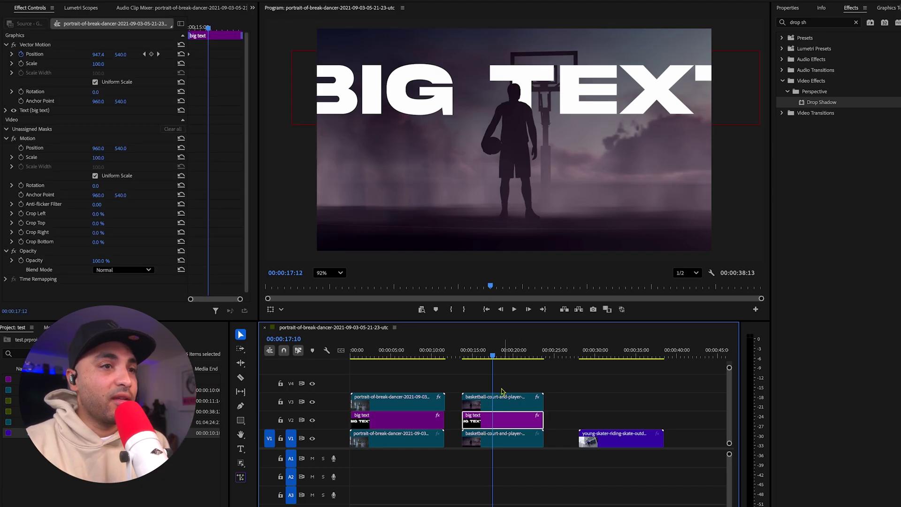
pyautogui.moveTo(492, 354); pyautogui.dragTo(463, 355)
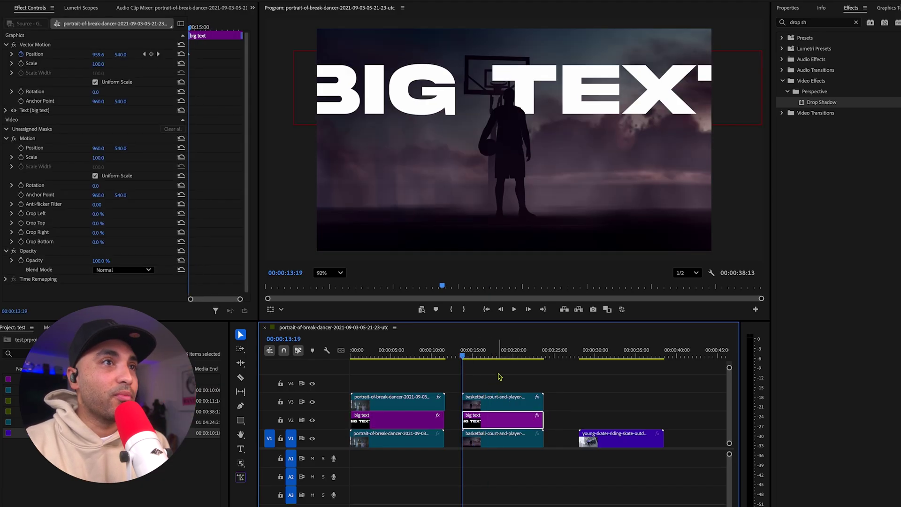
pyautogui.press('space')
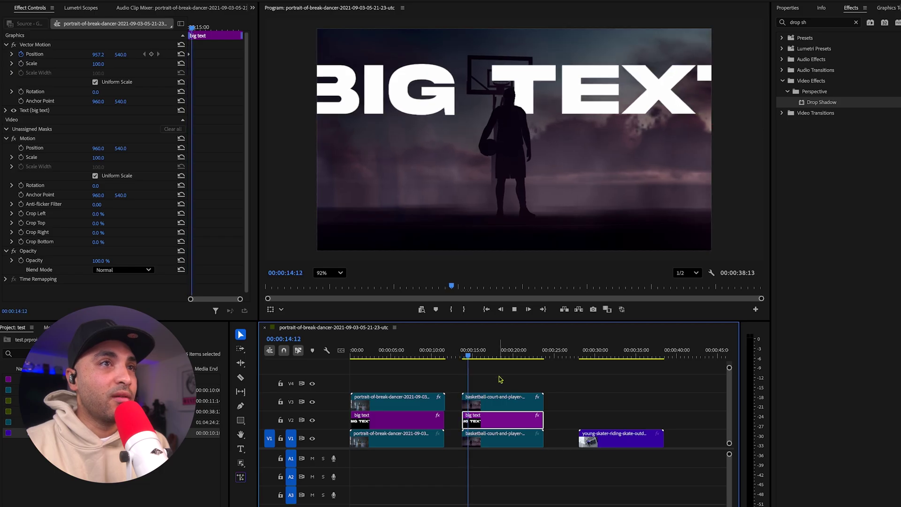
# - Adjust the mask feather on the basketball clip and collapse its Opacity object mask settings
pyautogui.click(502, 401)
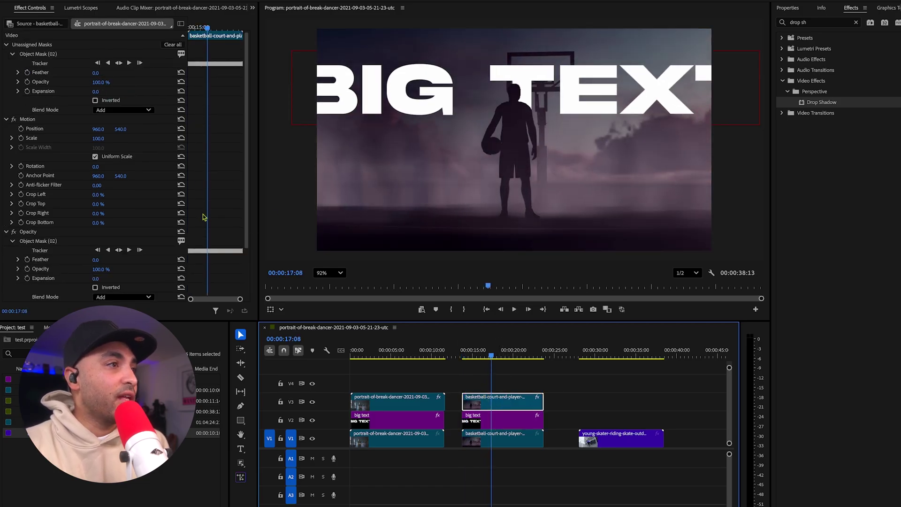
pyautogui.moveTo(95, 259); pyautogui.dragTo(100, 260)
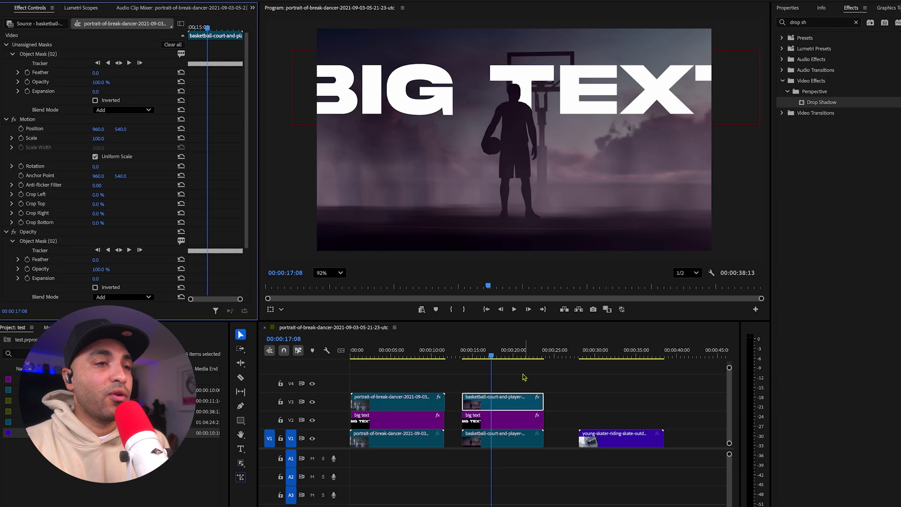
pyautogui.click(498, 389)
pyautogui.click(500, 401)
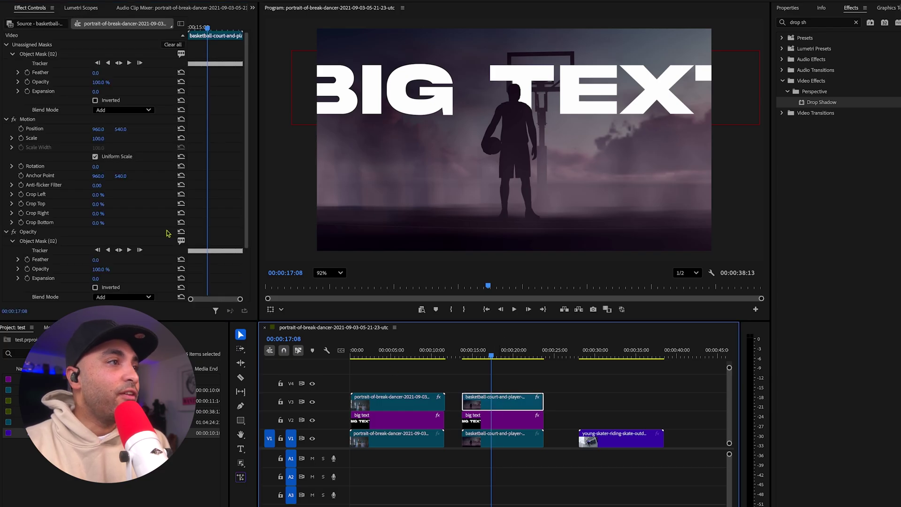
pyautogui.click(14, 242)
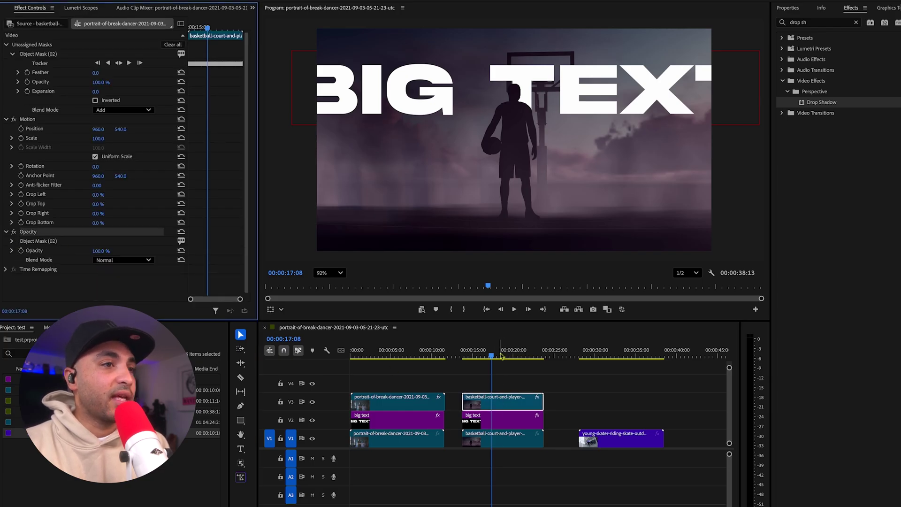
pyautogui.click(527, 401)
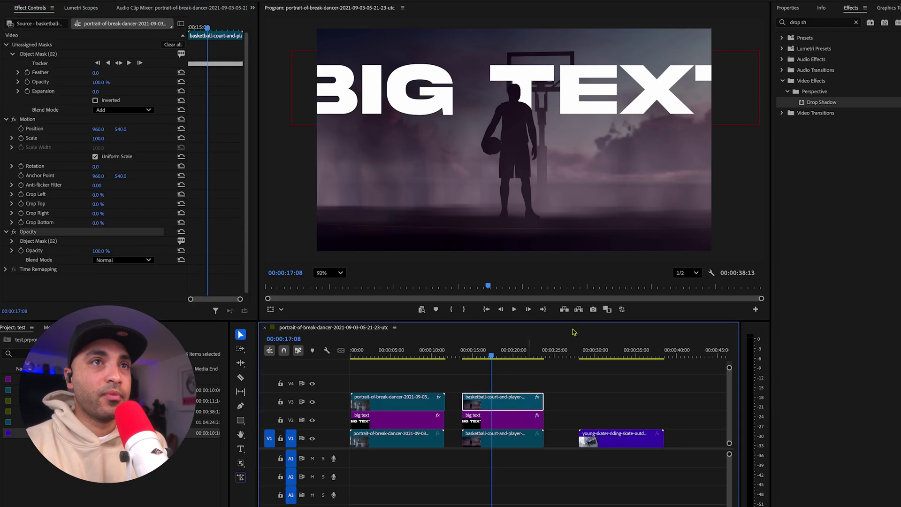
# - Add a Drop Shadow to the V3 basketball-player copy and hide the mask outline in the preview
pyautogui.moveTo(796, 103); pyautogui.dragTo(499, 399)
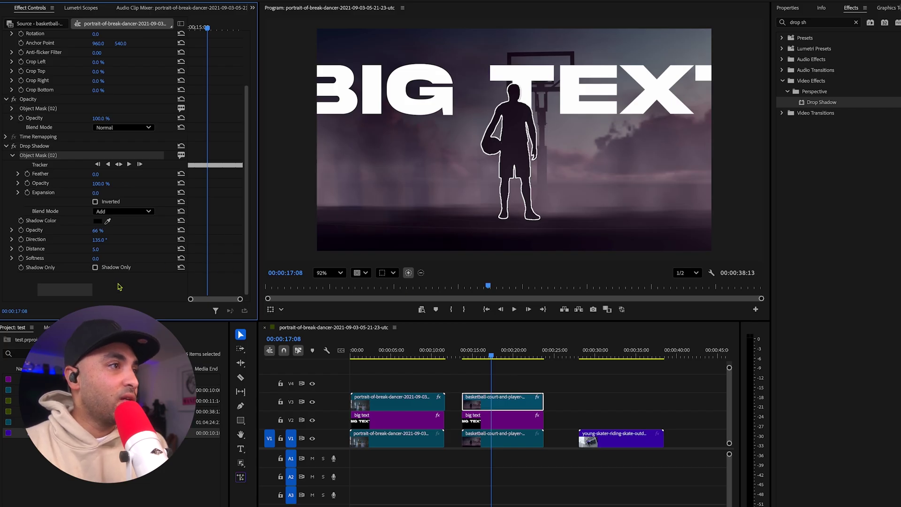
pyautogui.click(142, 288)
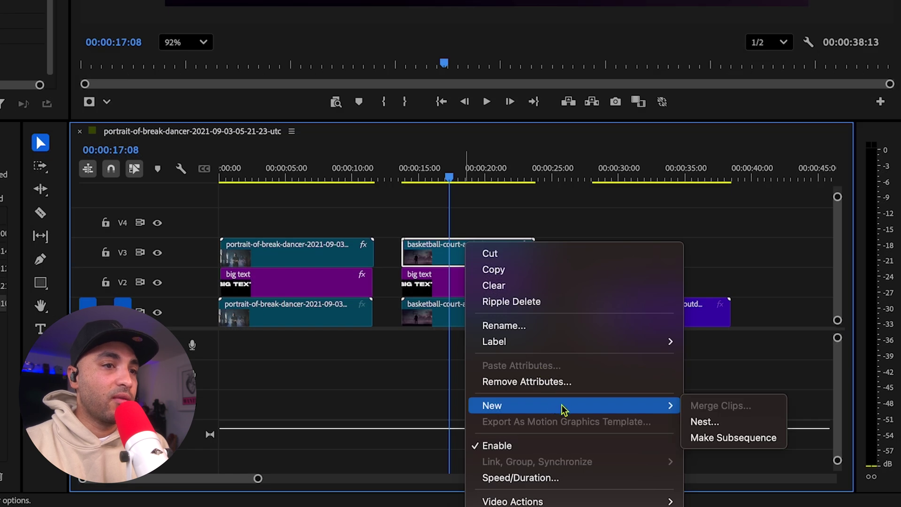
# - Nest the basketball clip, add a Drop Shadow at 100 opacity, play it, then undo to the un-nested clip
pyautogui.click(713, 422)
pyautogui.press('Return')
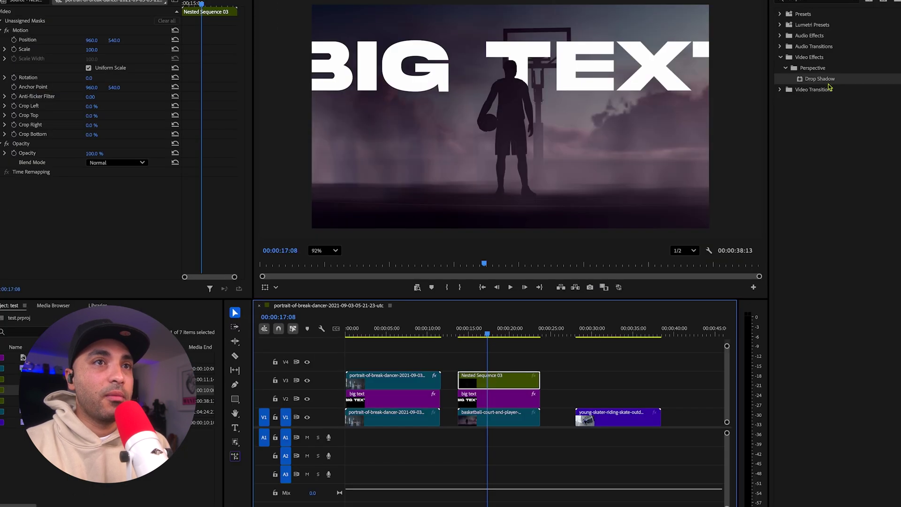
pyautogui.moveTo(818, 78); pyautogui.dragTo(512, 381)
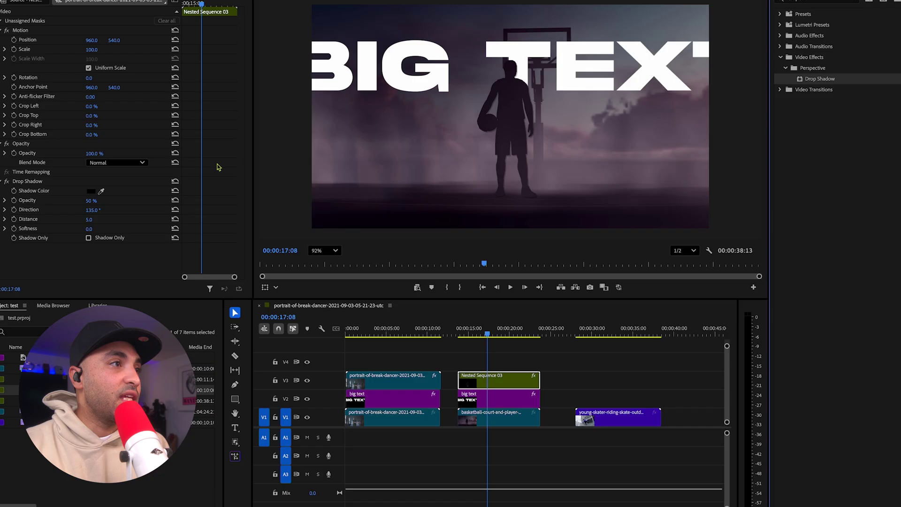
pyautogui.moveTo(92, 200); pyautogui.dragTo(113, 229)
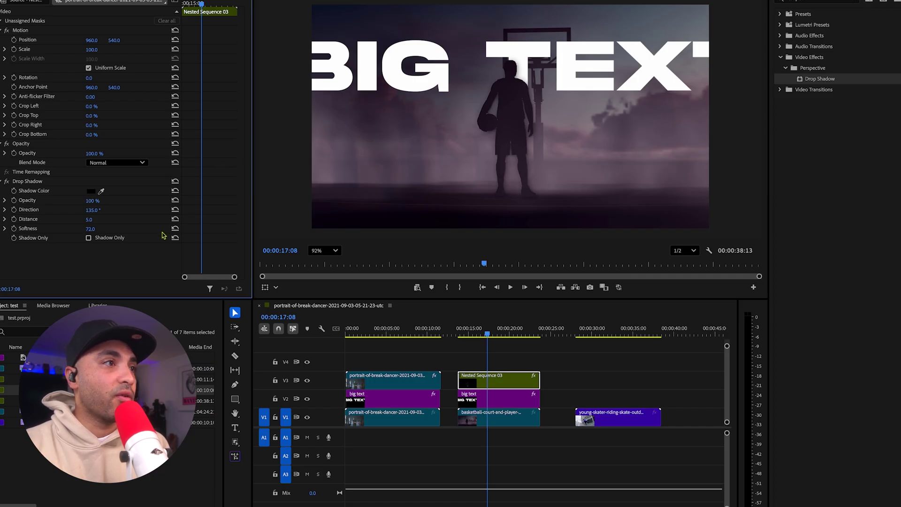
pyautogui.click(489, 343)
pyautogui.press('space')
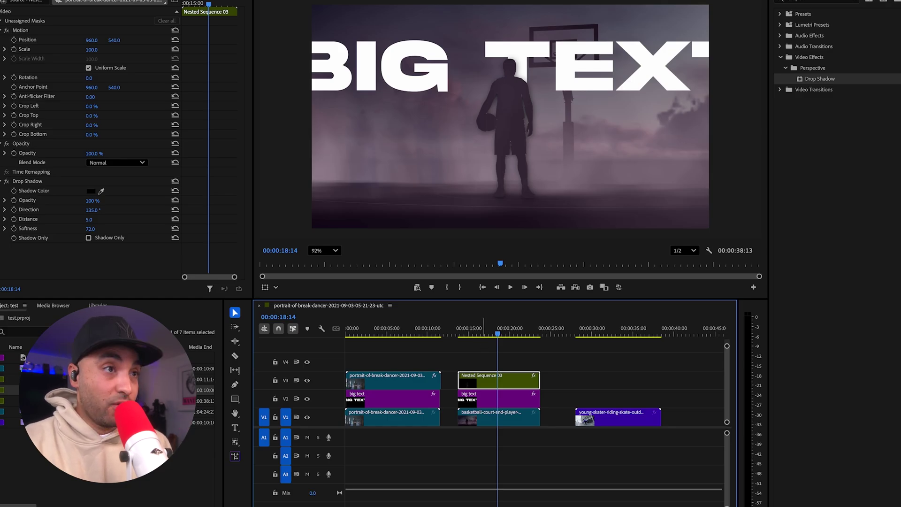
pyautogui.hotkey('ctrl', 'z')
pyautogui.hotkey('ctrl', 'z')
pyautogui.hotkey('ctrl', 'z')
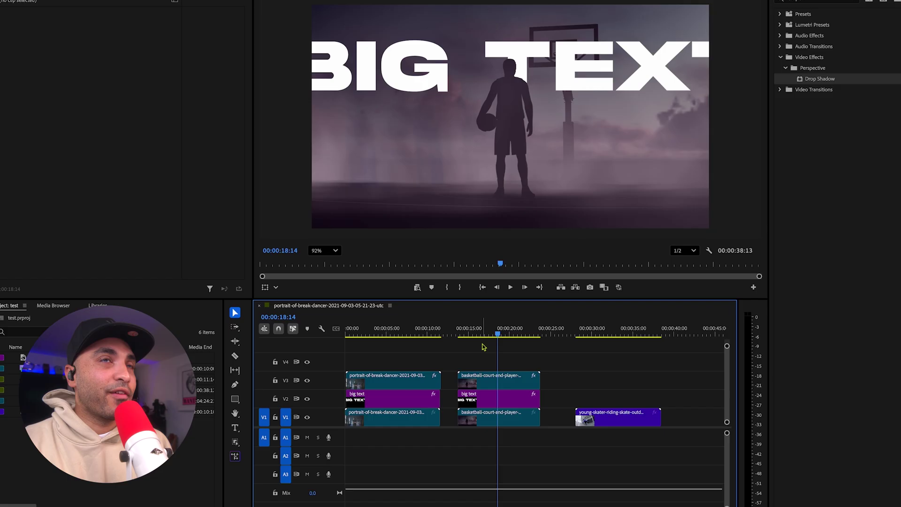
pyautogui.moveTo(494, 337)
pyautogui.mouseDown()
pyautogui.moveTo(482, 333)
pyautogui.moveTo(503, 337)
pyautogui.mouseUp()
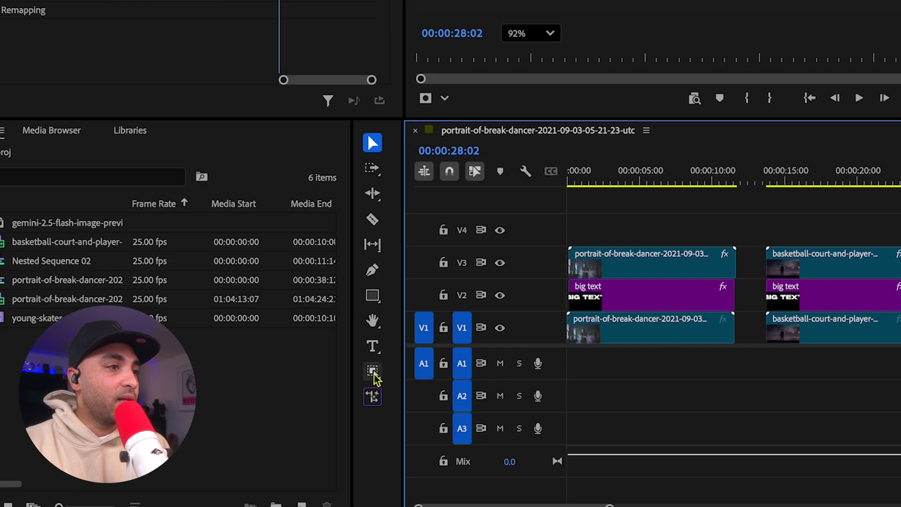
# - Select the young-skater clip and track Object Mask (01) forward to the clip's end
pyautogui.click(235, 442)
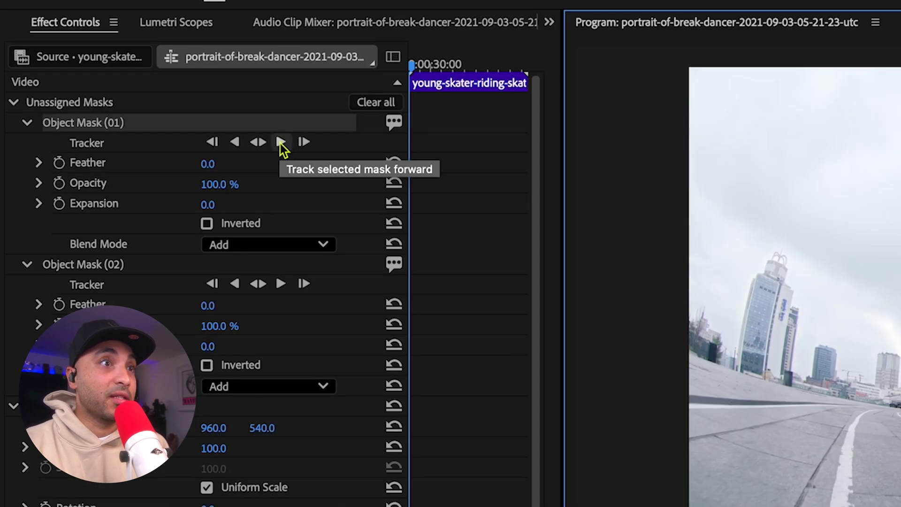
pyautogui.click(282, 142)
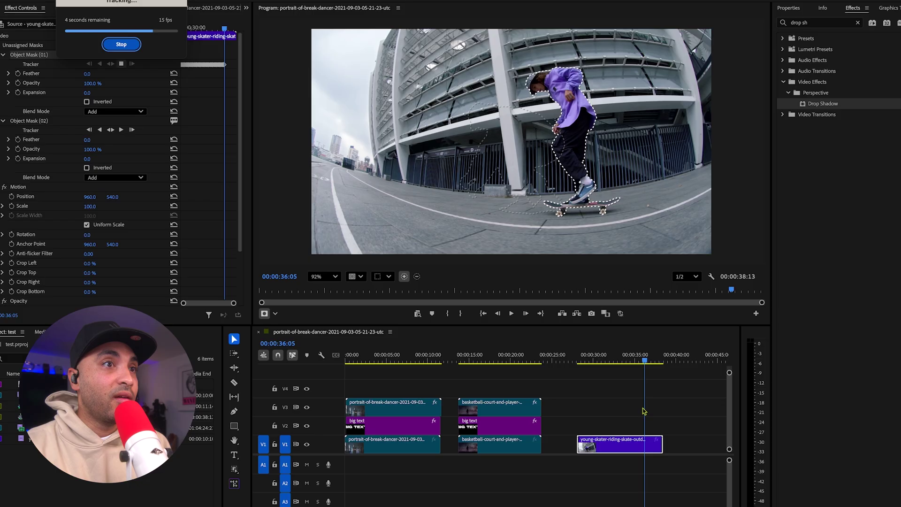
# - Select the skater's first object mask and scrub the timeline to preview the cutout
pyautogui.click(613, 441)
pyautogui.click(42, 55)
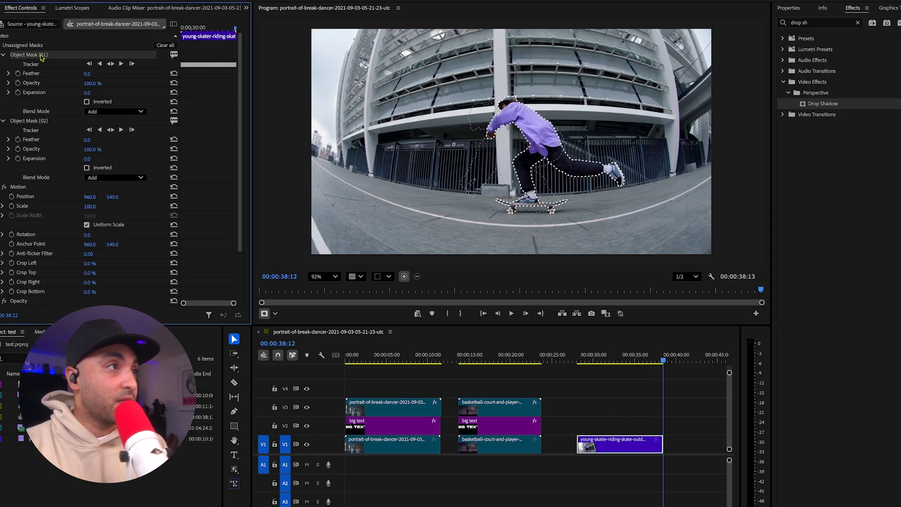
pyautogui.scroll(-3, 78, 157)
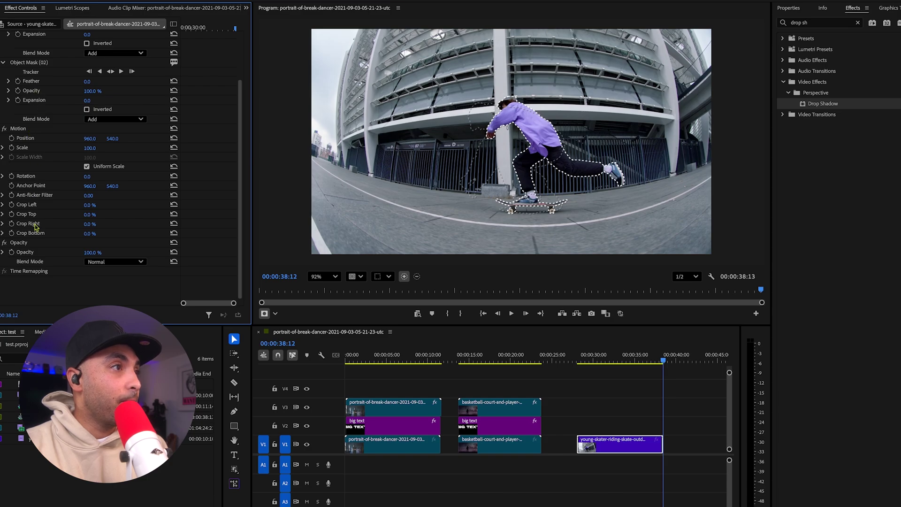
pyautogui.moveTo(583, 362)
pyautogui.mouseDown()
pyautogui.moveTo(608, 361)
pyautogui.moveTo(581, 361)
pyautogui.mouseUp()
pyautogui.scroll(5, 577, 179)
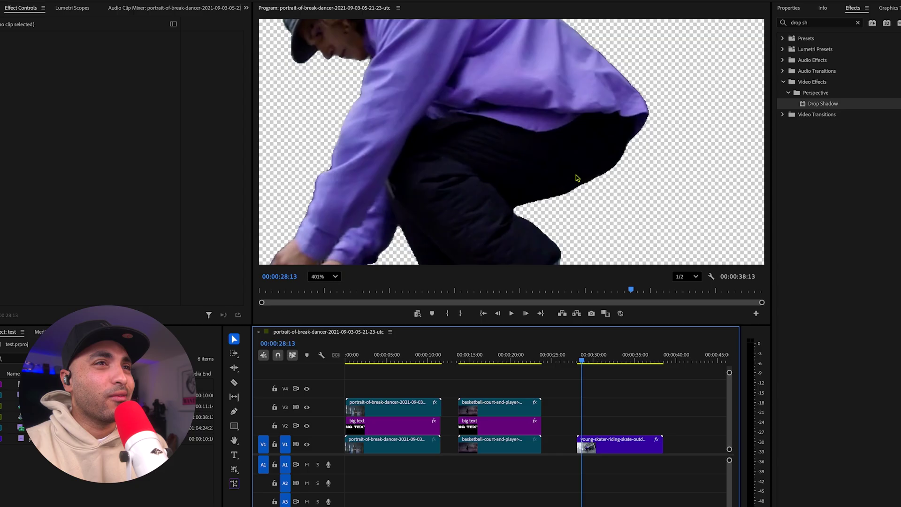
pyautogui.scroll(-3, 577, 178)
# - Set the Program monitor to Fit, review poses around 28 seconds, and copy the skater clip to V3
pyautogui.click(335, 276)
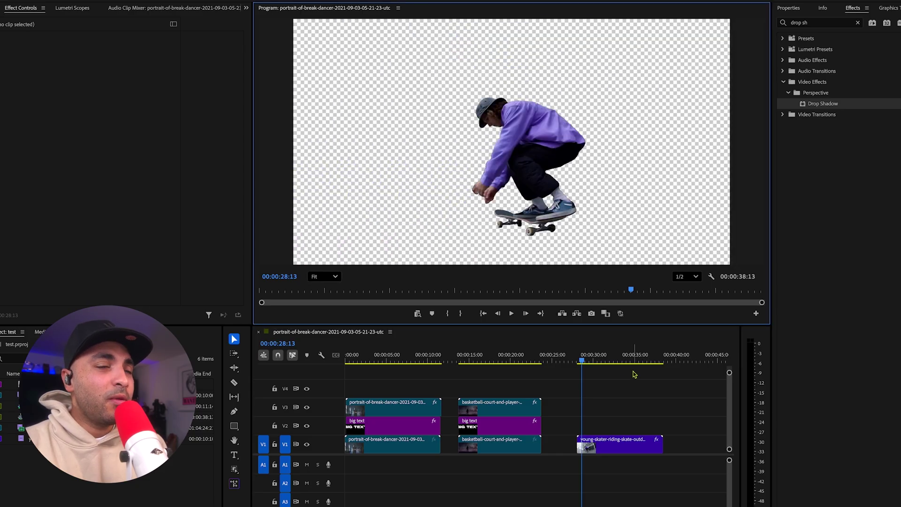
pyautogui.click(580, 361)
pyautogui.moveTo(598, 361)
pyautogui.mouseDown()
pyautogui.moveTo(589, 361)
pyautogui.moveTo(613, 361)
pyautogui.moveTo(581, 365)
pyautogui.mouseUp()
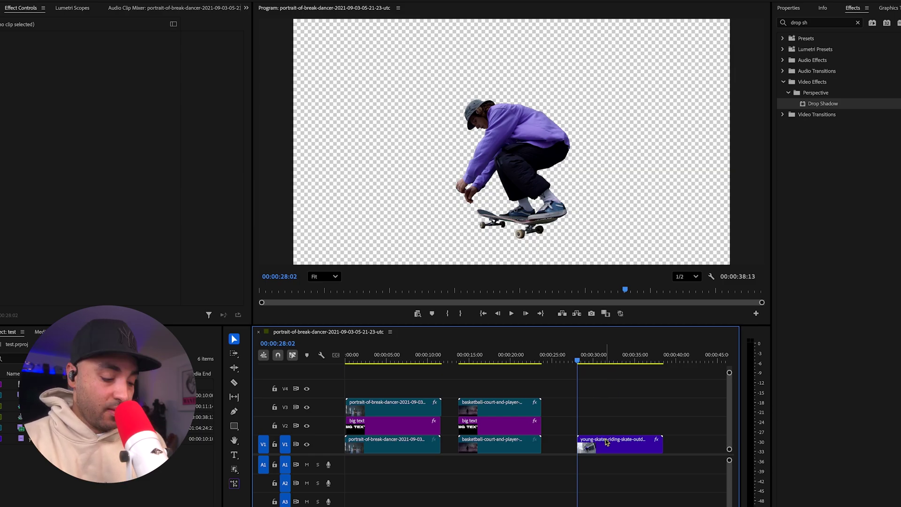
pyautogui.moveTo(605, 441); pyautogui.dragTo(606, 413)
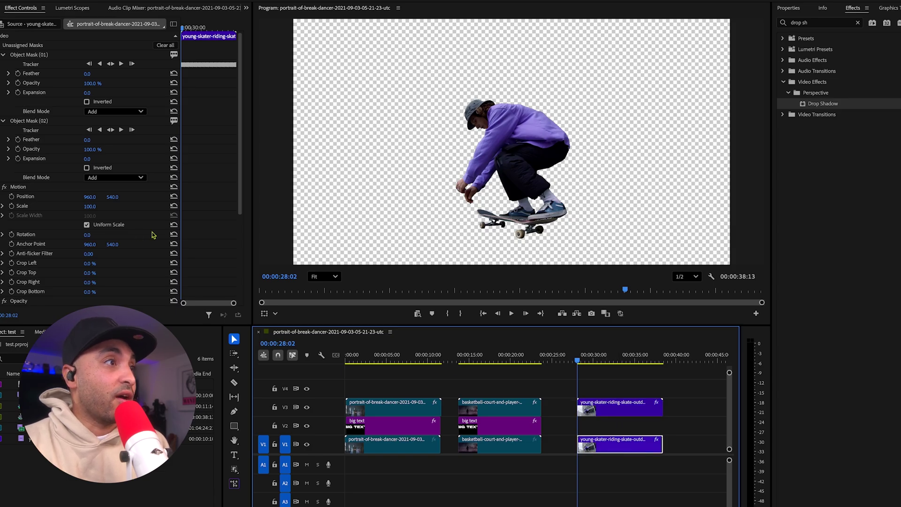
# - Delete the Object Mask from the V3 skater copy so it is unmasked
pyautogui.scroll(-5, 205, 248)
pyautogui.click(42, 187)
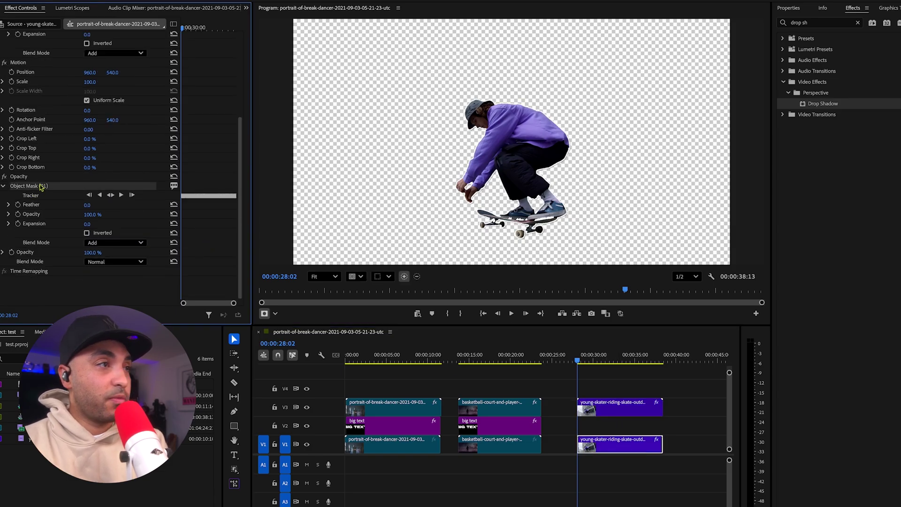
pyautogui.press('Delete')
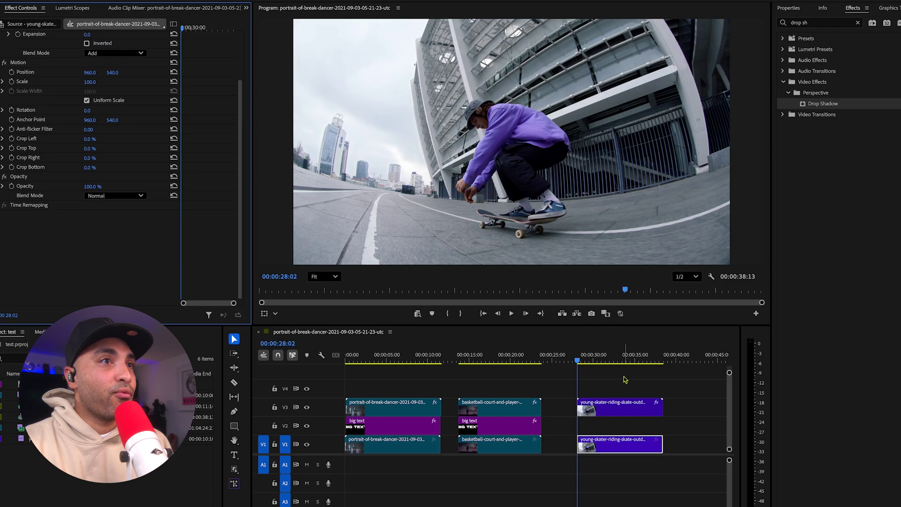
# - Copy the big text clip above the skater clip and preview it from the shot's start
pyautogui.moveTo(488, 422); pyautogui.dragTo(623, 425)
pyautogui.click(624, 427)
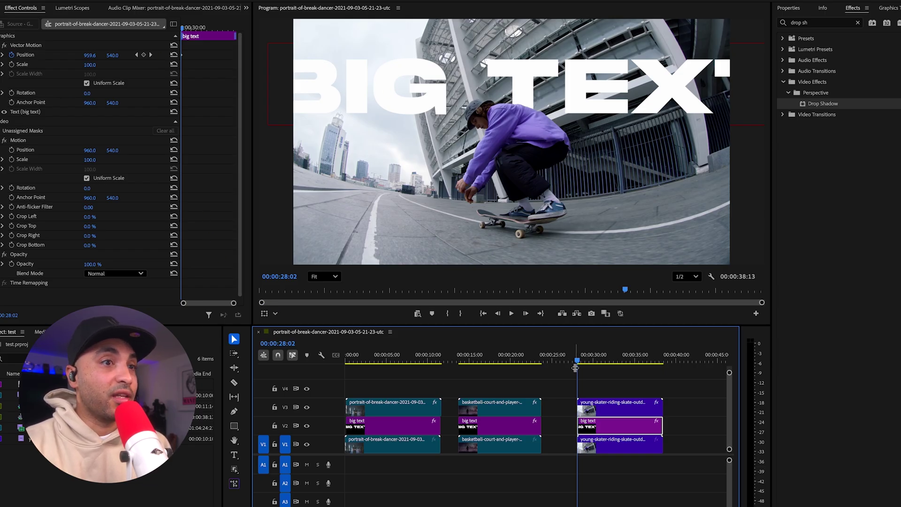
pyautogui.moveTo(577, 362); pyautogui.dragTo(601, 362)
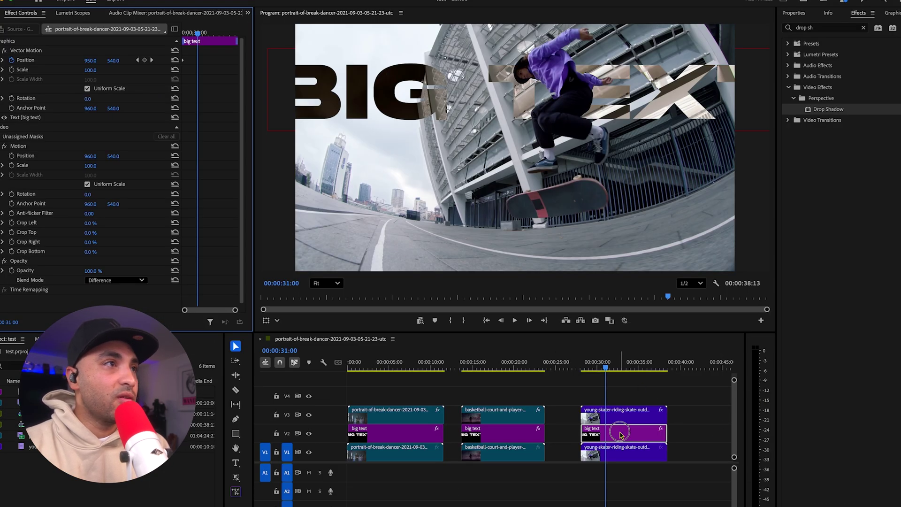
pyautogui.click(619, 434)
pyautogui.press('Up')
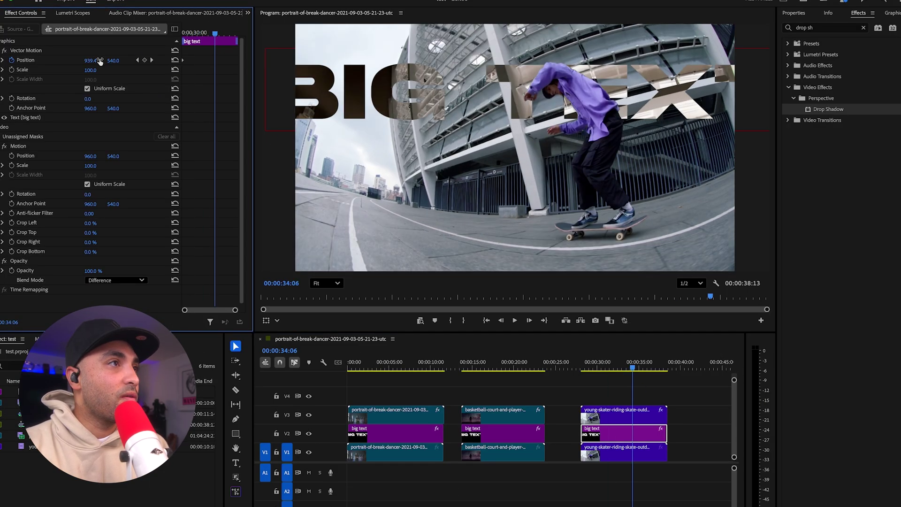
pyautogui.click(583, 368)
pyautogui.press('space')
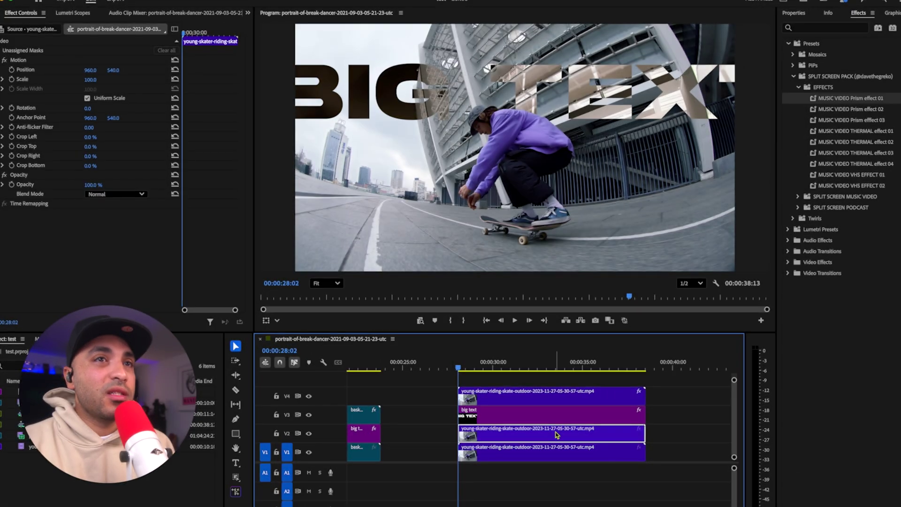
# - Delete the V2 skater clip, disable the big text, and keep only the masked skater enabled
pyautogui.press('Delete')
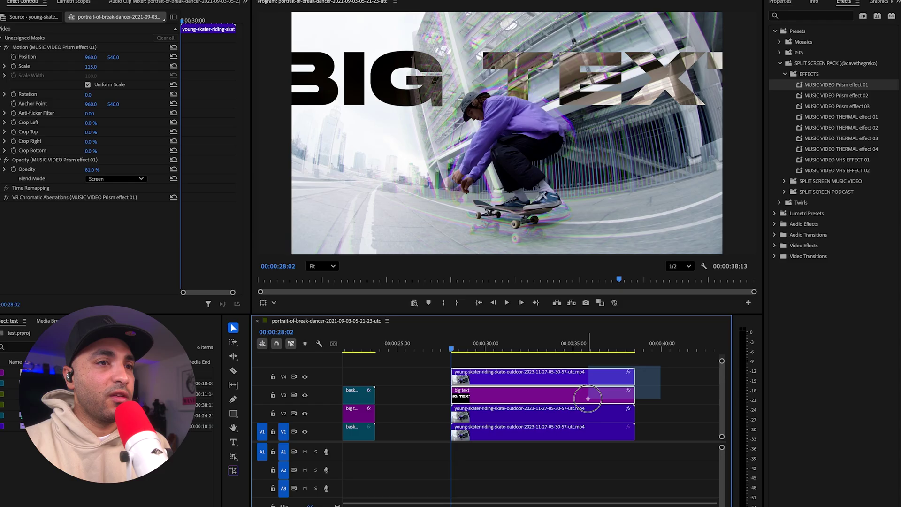
pyautogui.rightClick(485, 329)
pyautogui.click(609, 505)
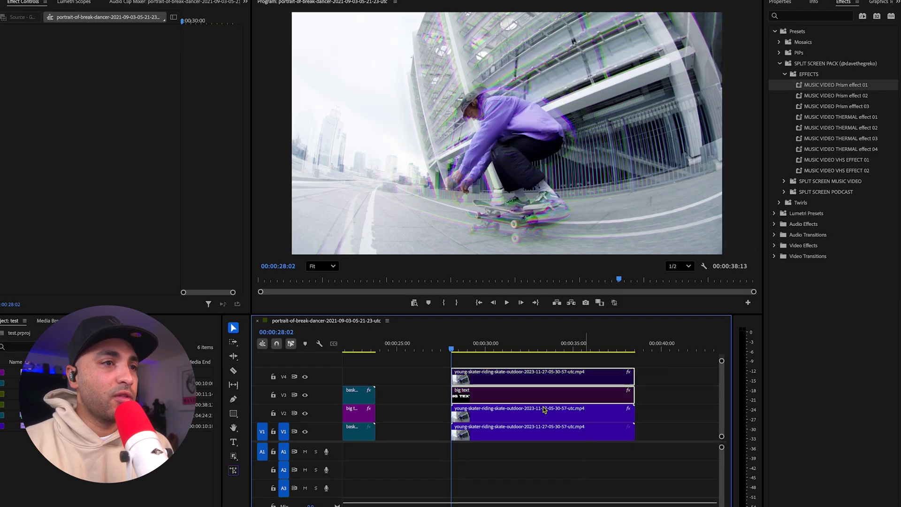
pyautogui.click(439, 379)
pyautogui.press('space')
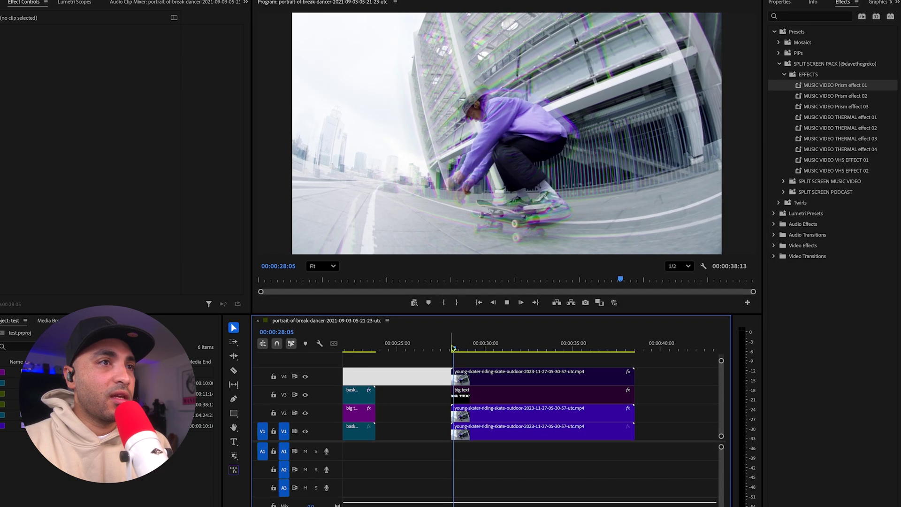
pyautogui.rightClick(480, 377)
pyautogui.click(516, 503)
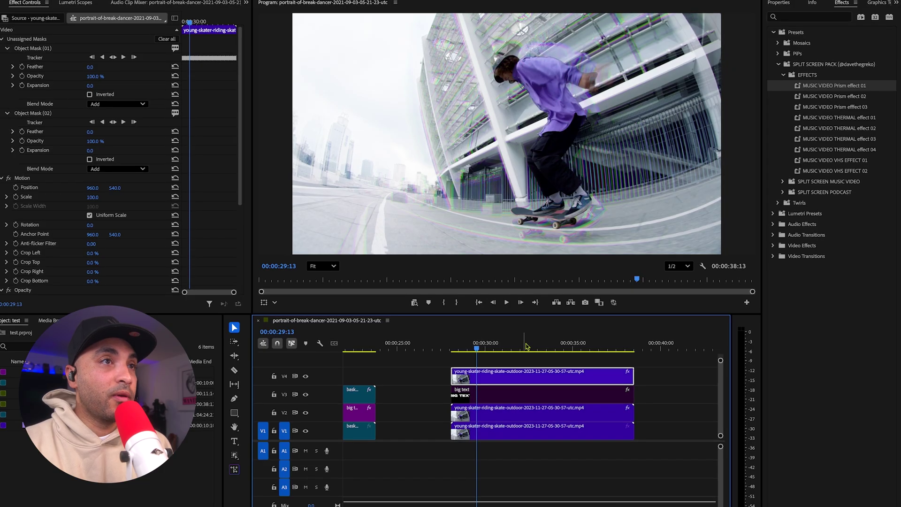
pyautogui.press('space')
# - Raise the top masked skater's Lumetri Basic Correction exposure to 1.1
pyautogui.click(520, 378)
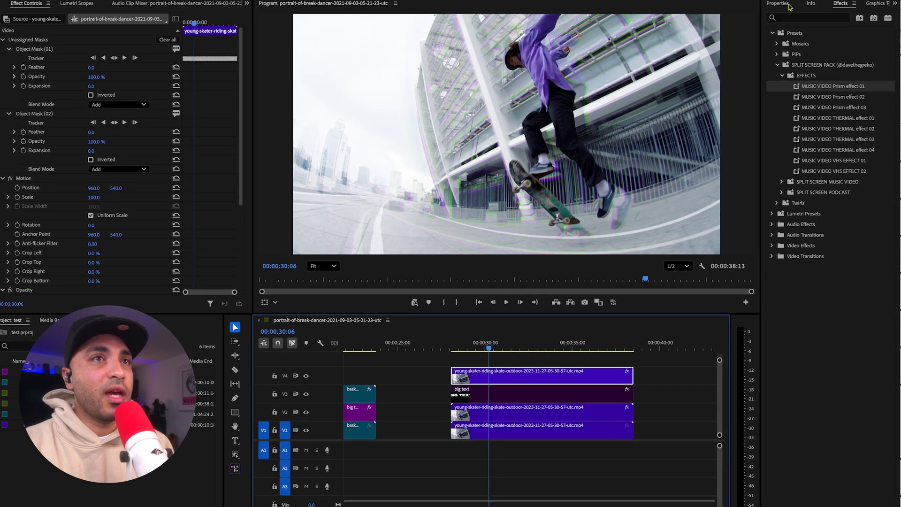
pyautogui.hotkey('alt', 'shift', '3')
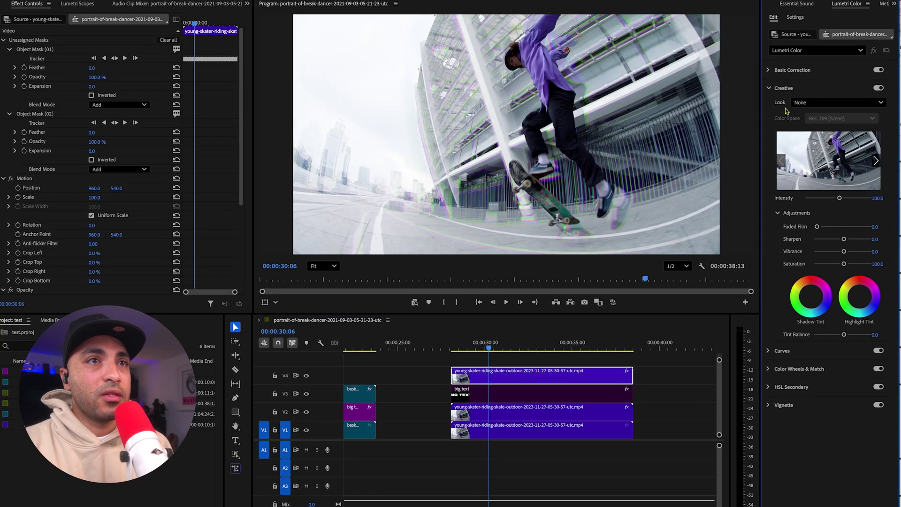
pyautogui.click(774, 73)
pyautogui.moveTo(843, 221); pyautogui.dragTo(848, 221)
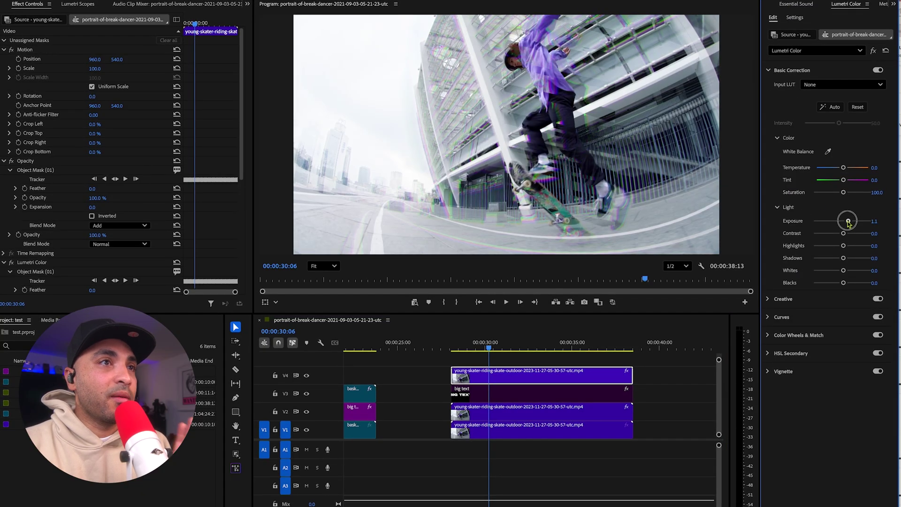
pyautogui.click(487, 345)
pyautogui.press('space')
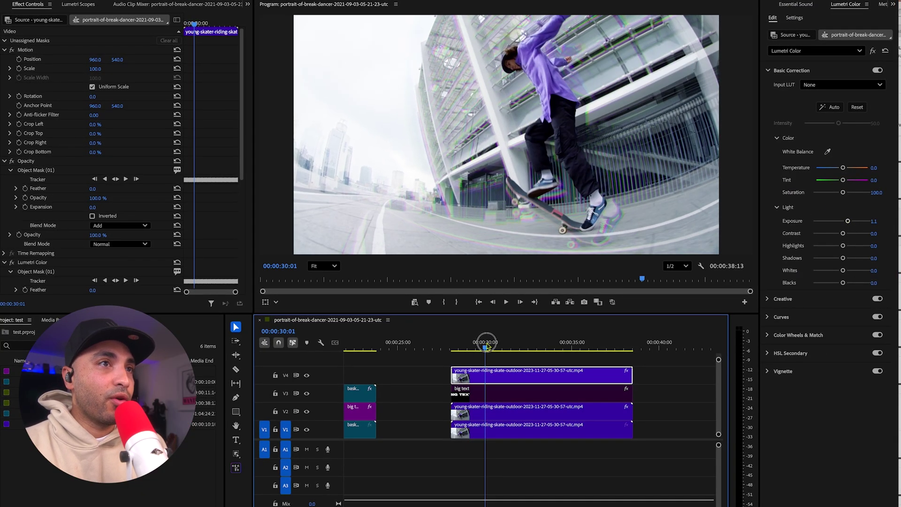
pyautogui.press('space')
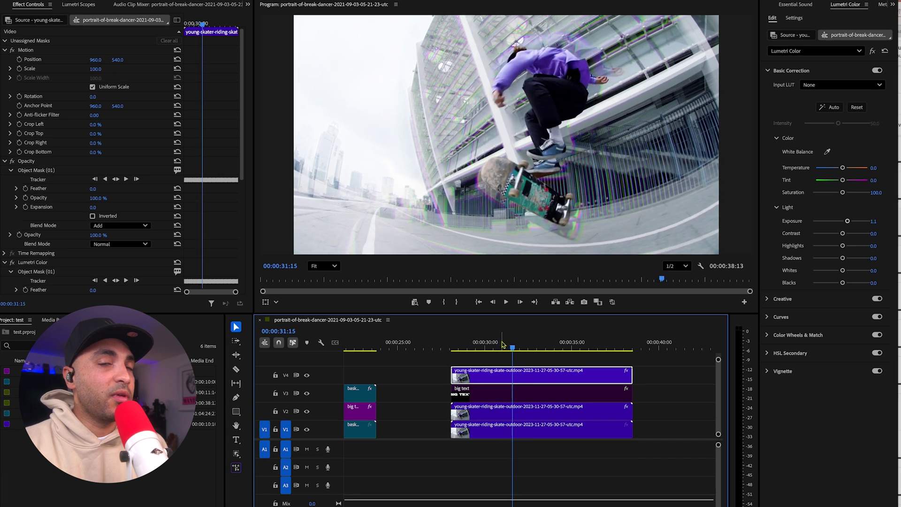
# - Re-enable the big text clip and replay from about 28 seconds
pyautogui.click(513, 397)
pyautogui.rightClick(516, 394)
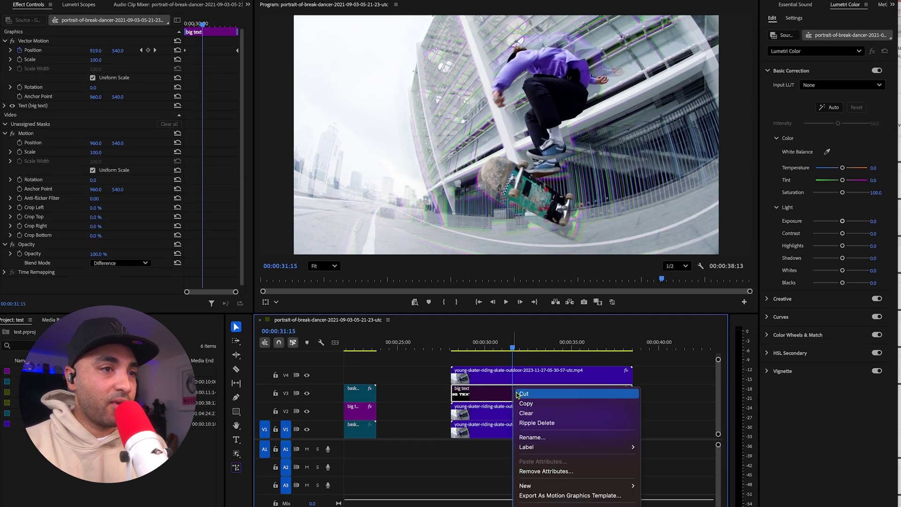
pyautogui.click(448, 346)
pyautogui.press('space')
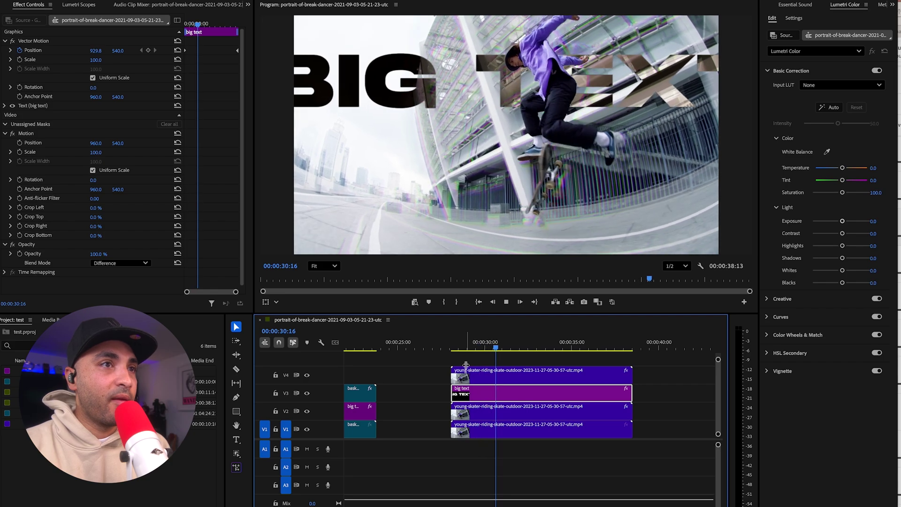
# - Replace the prism clip on V2 with a fresh copy of the V1 skater clip
pyautogui.click(563, 412)
pyautogui.press('Delete')
pyautogui.moveTo(571, 430); pyautogui.dragTo(589, 421)
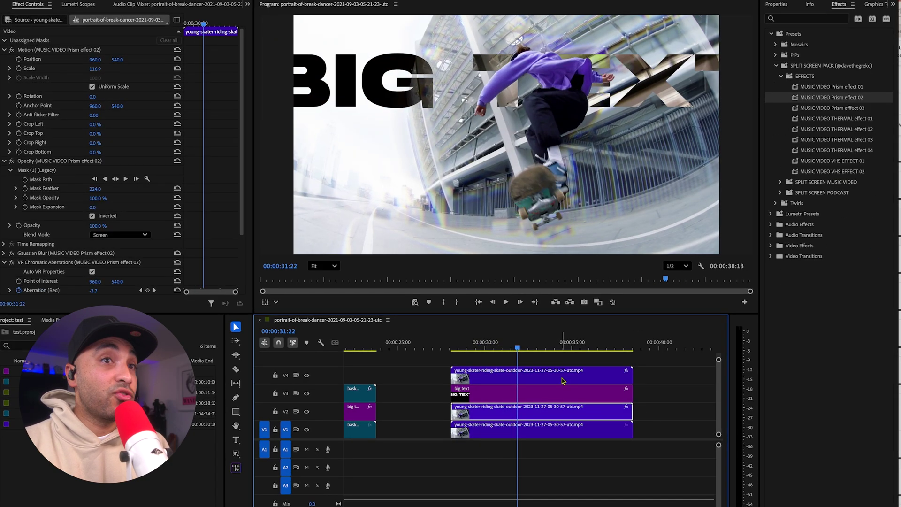
pyautogui.press('Delete')
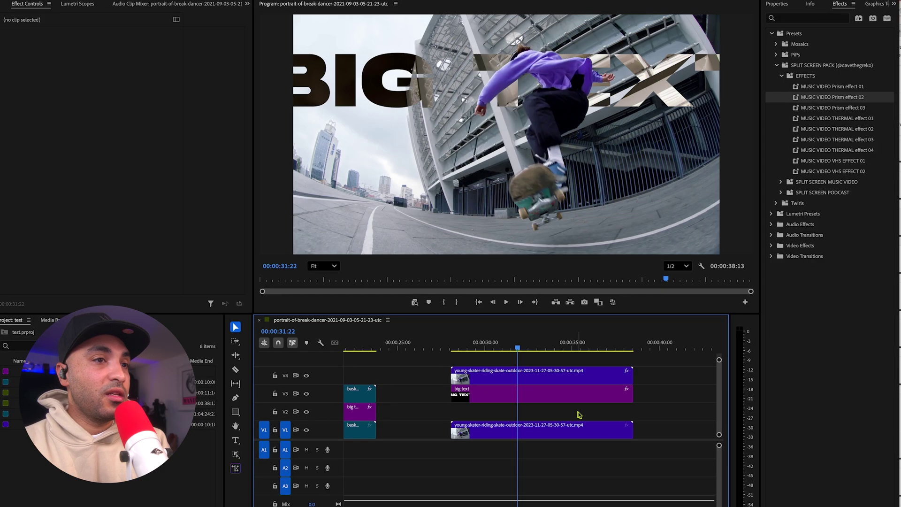
pyautogui.moveTo(564, 426); pyautogui.dragTo(564, 411)
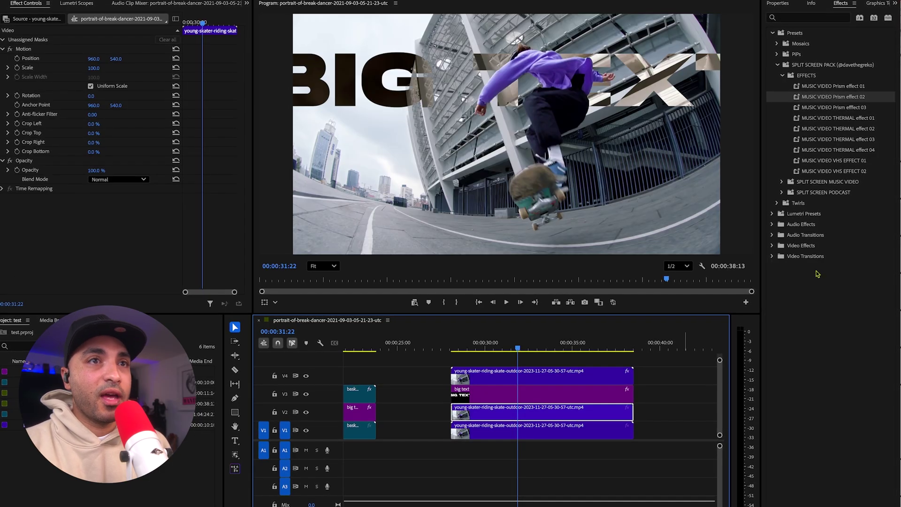
# - Apply the MUSIC VIDEO THERMAL effect 01 preset to the V2 skater and preview it
pyautogui.moveTo(835, 117); pyautogui.dragTo(540, 409)
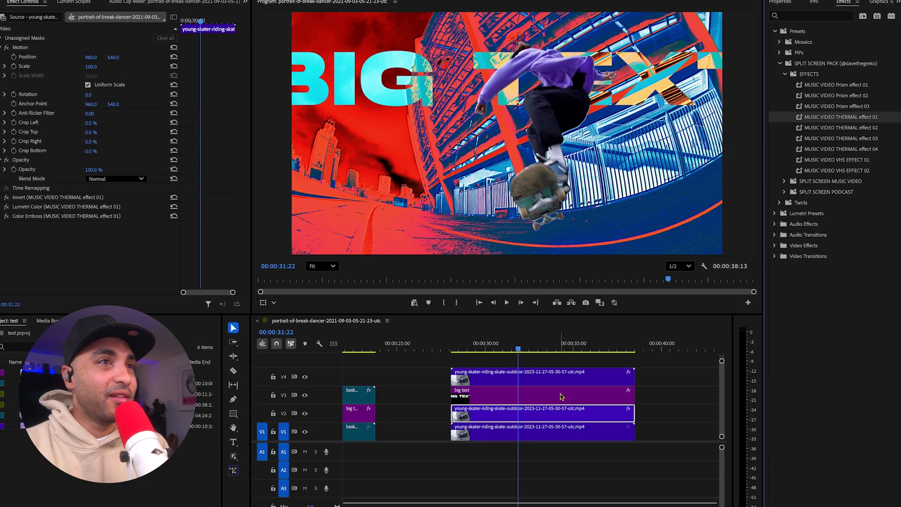
pyautogui.click(460, 350)
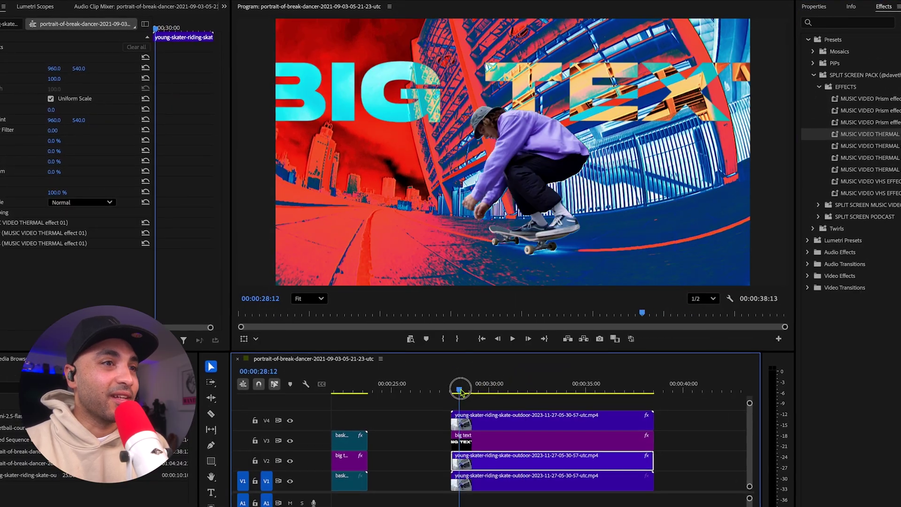
pyautogui.press('space')
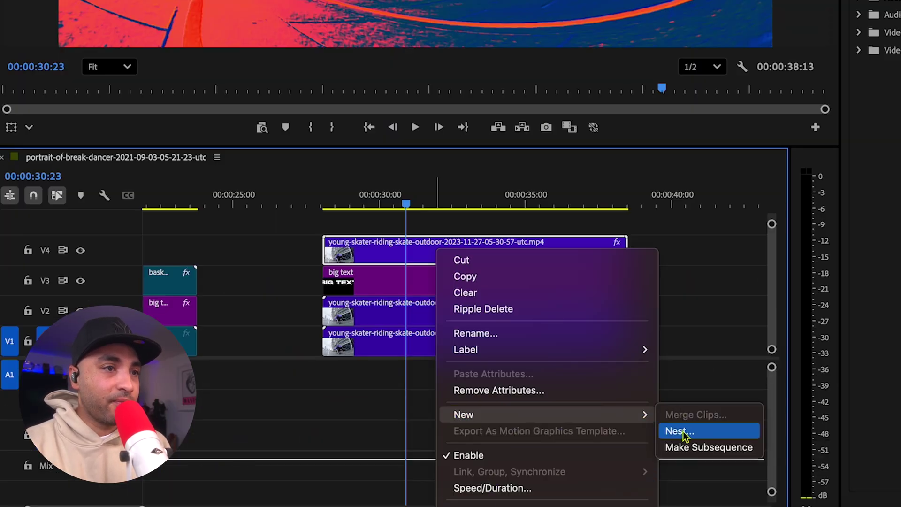
# - Nest the top skater clip as Nested Sequence 04 and apply FI: Long Shadow FX
pyautogui.click(676, 429)
pyautogui.press('Return')
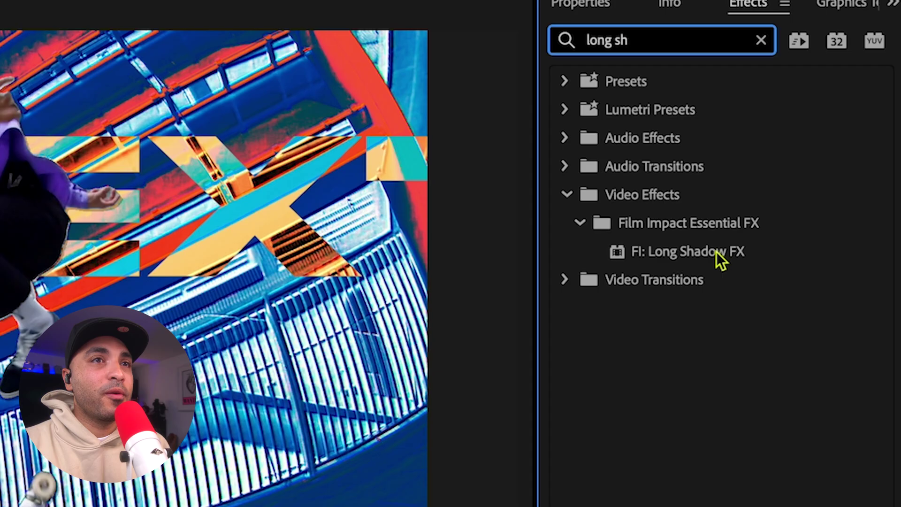
pyautogui.click(718, 254)
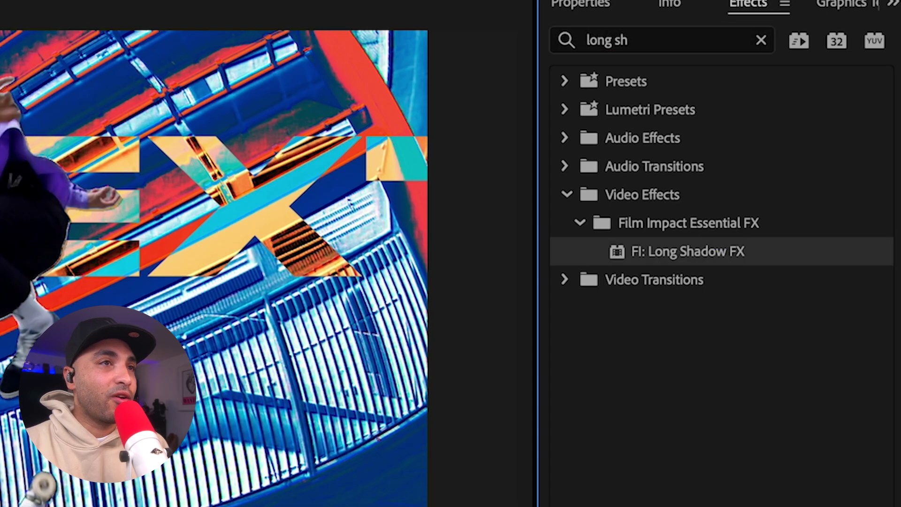
pyautogui.moveTo(688, 252); pyautogui.dragTo(550, 407)
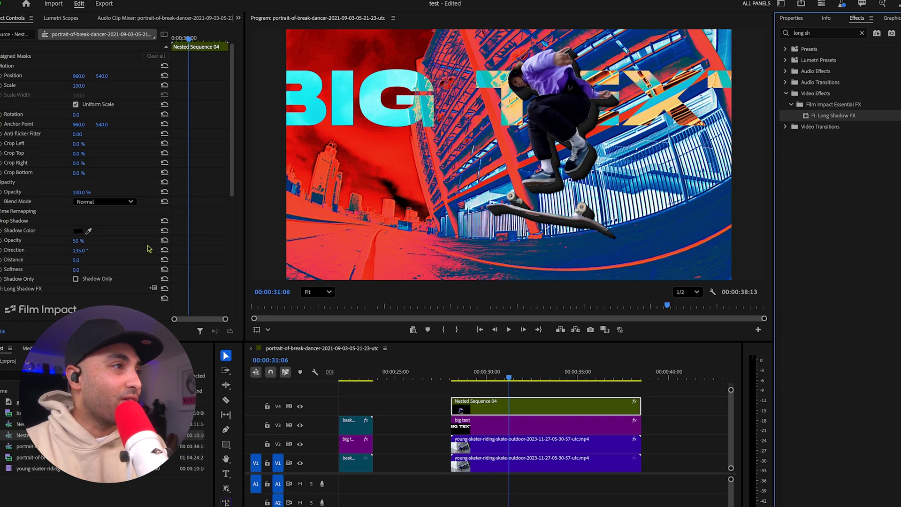
pyautogui.scroll(-5, 207, 243)
pyautogui.scroll(5, 168, 181)
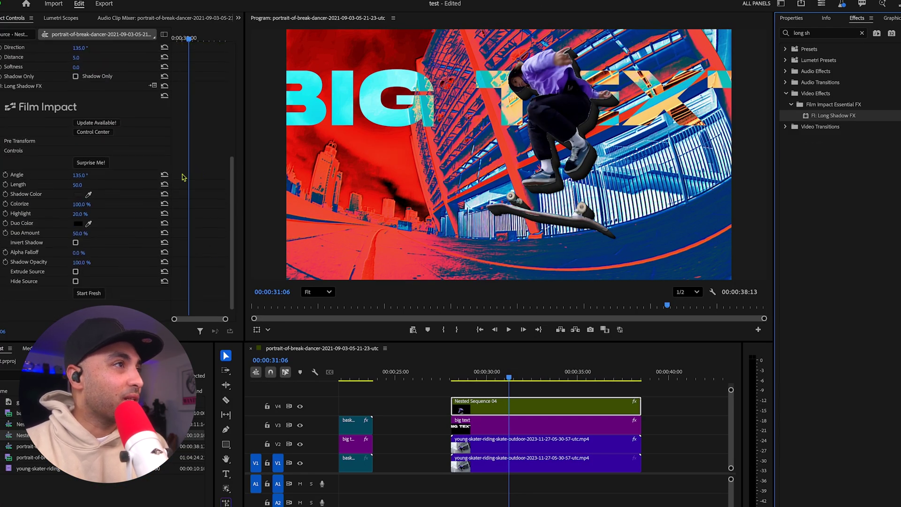
pyautogui.scroll(-5, 188, 179)
# - Set the Long Shadow colour to red FF0000 and preview from about 28 seconds
pyautogui.click(78, 185)
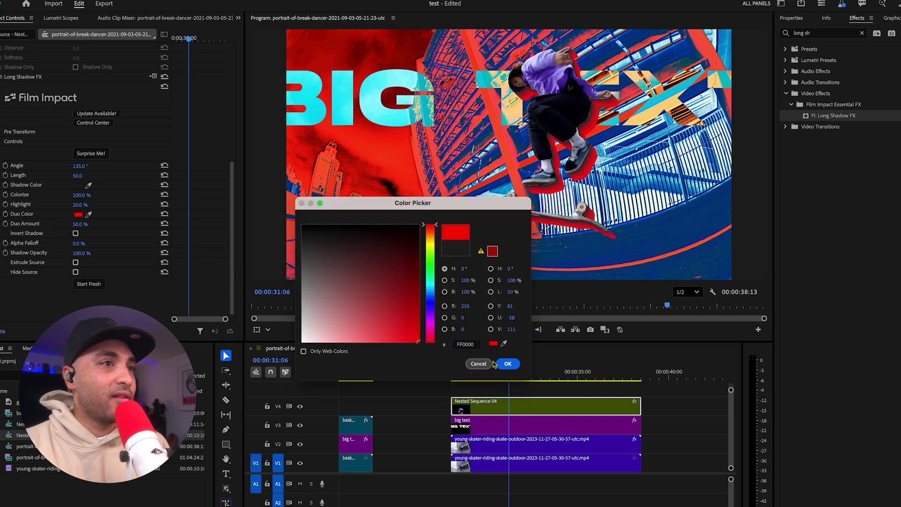
pyautogui.click(507, 363)
pyautogui.moveTo(506, 379); pyautogui.dragTo(461, 379)
pyautogui.press('space')
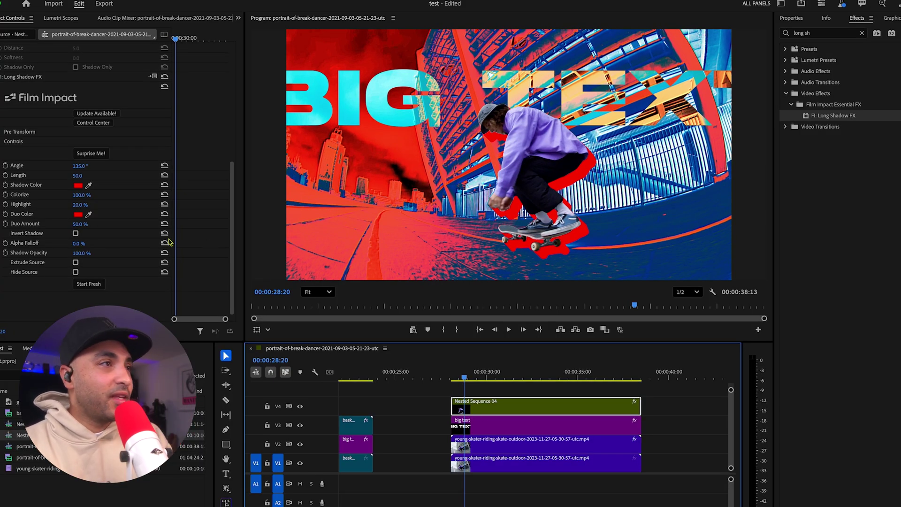
# - Set shadow angle to 119° and open the nested clip with a 1:15 Pop Motion Impacts transition
pyautogui.moveTo(67, 165); pyautogui.dragTo(360, 328)
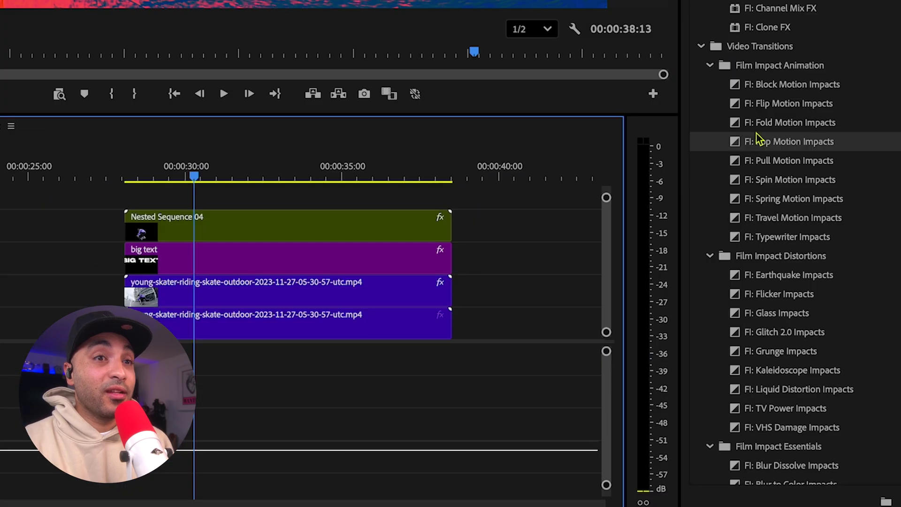
pyautogui.moveTo(822, 357); pyautogui.dragTo(478, 408)
pyautogui.moveTo(155, 231); pyautogui.dragTo(169, 231)
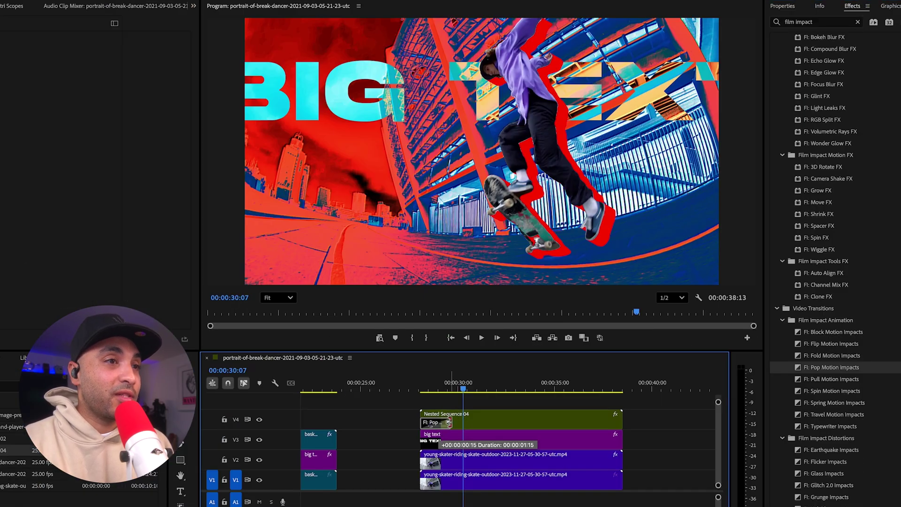
pyautogui.moveTo(451, 381); pyautogui.dragTo(429, 390)
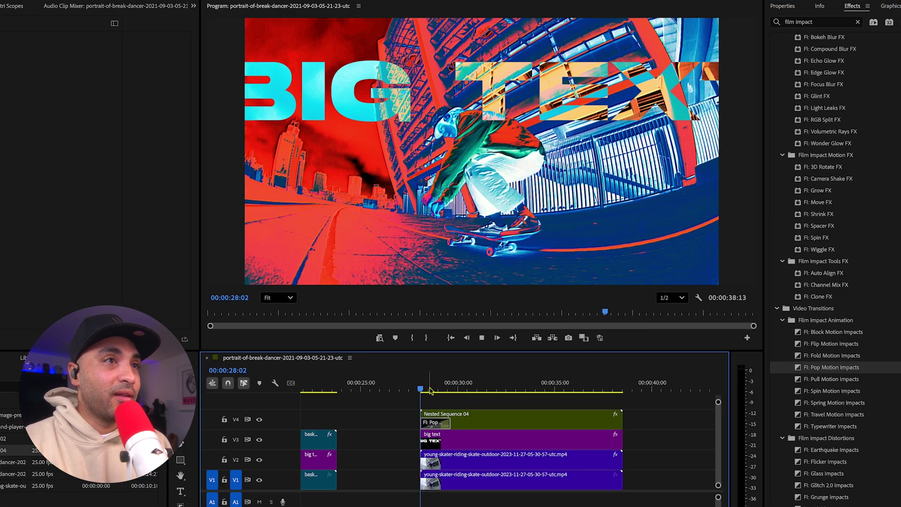
pyautogui.press('space')
pyautogui.press('space')
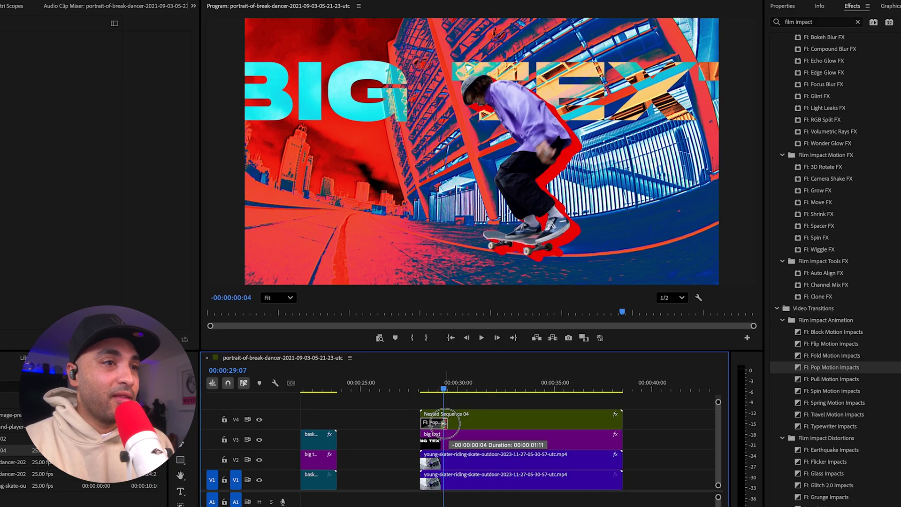
pyautogui.click(411, 389)
pyautogui.press('space')
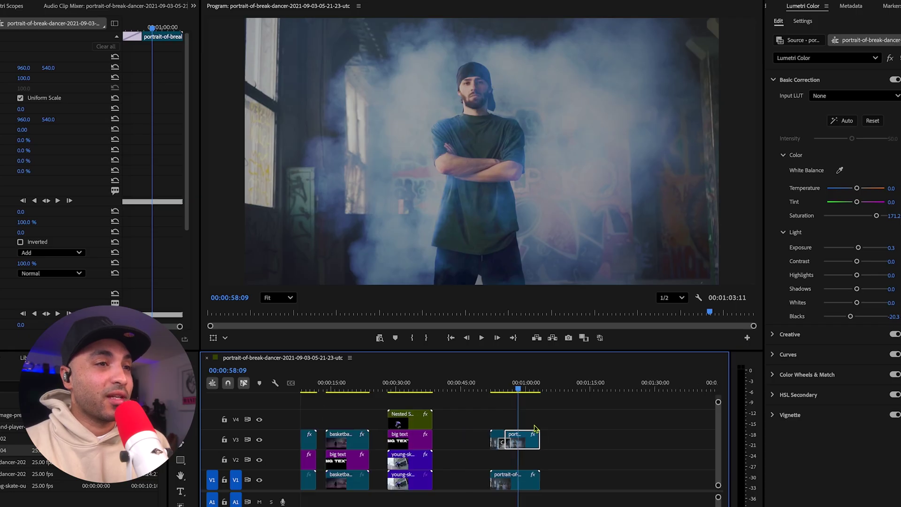
pyautogui.moveTo(403, 392); pyautogui.dragTo(394, 393)
pyautogui.press('space')
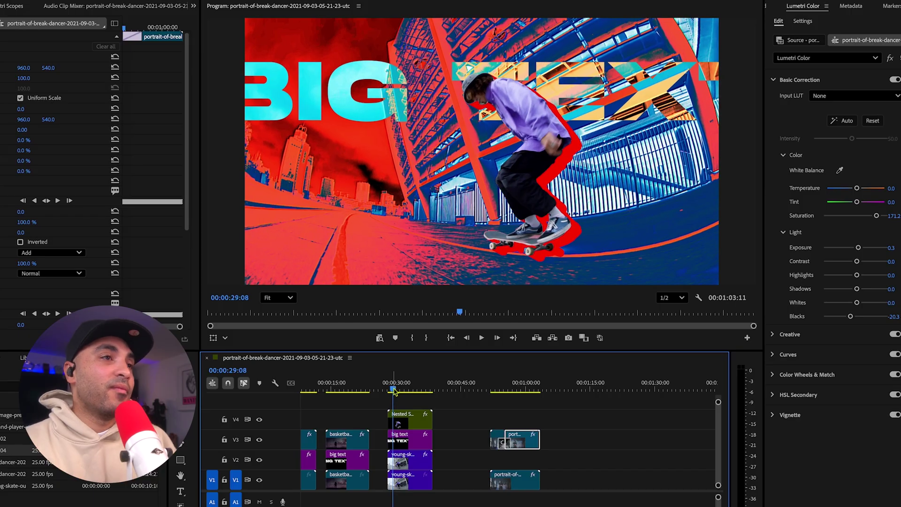